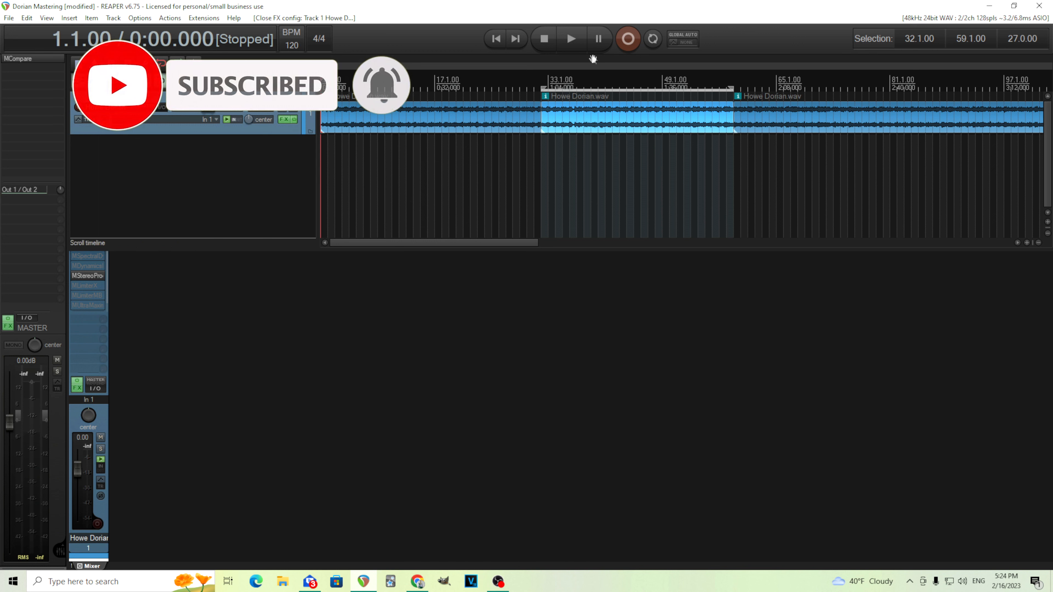
Step: Play the opening of the track, pause it, and open the MLimiterX effect on the Howe Dorian track
left_click(577, 45)
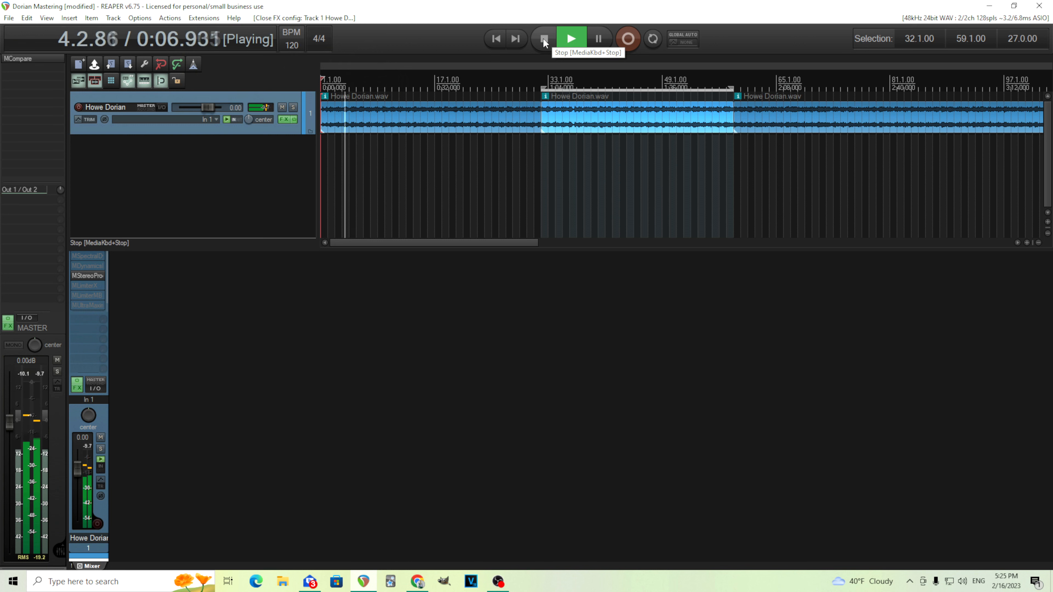
left_click(598, 39)
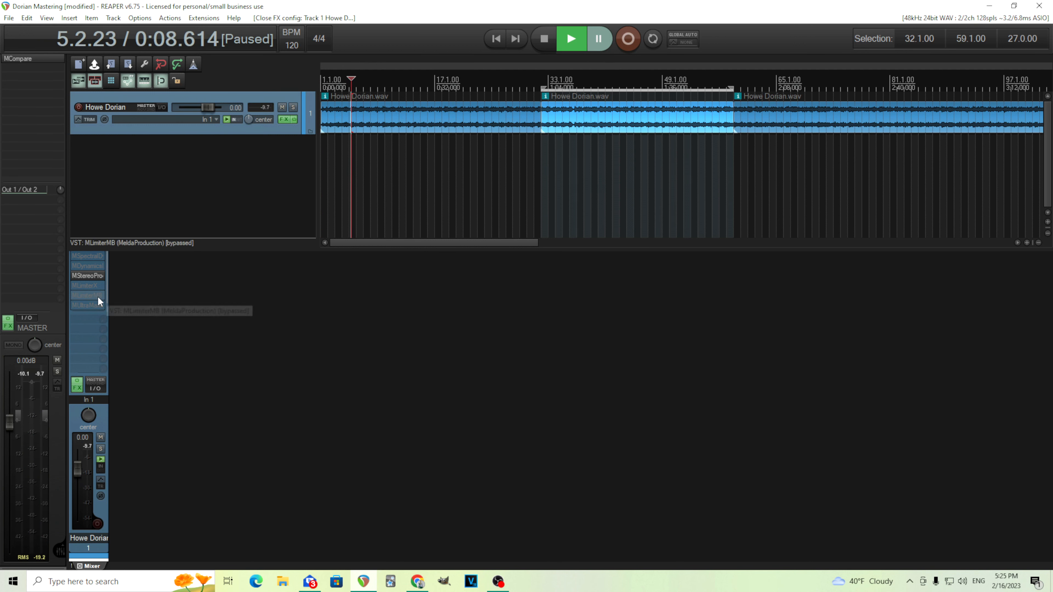
left_click(87, 285)
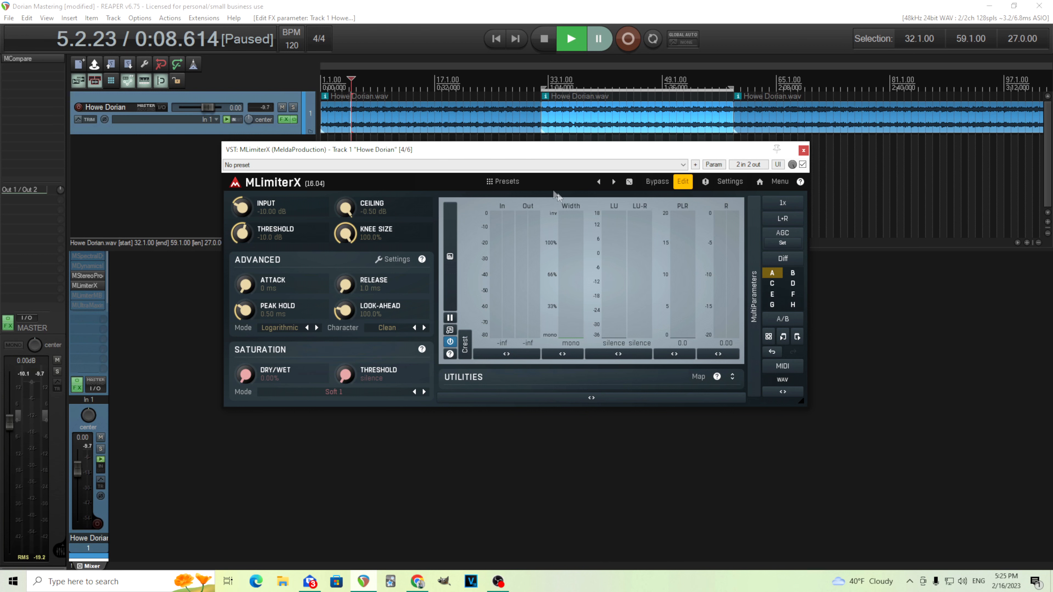
Step: Load the Default preset in MLimiterX and close the preset browser
left_click(547, 184)
left_click(563, 183)
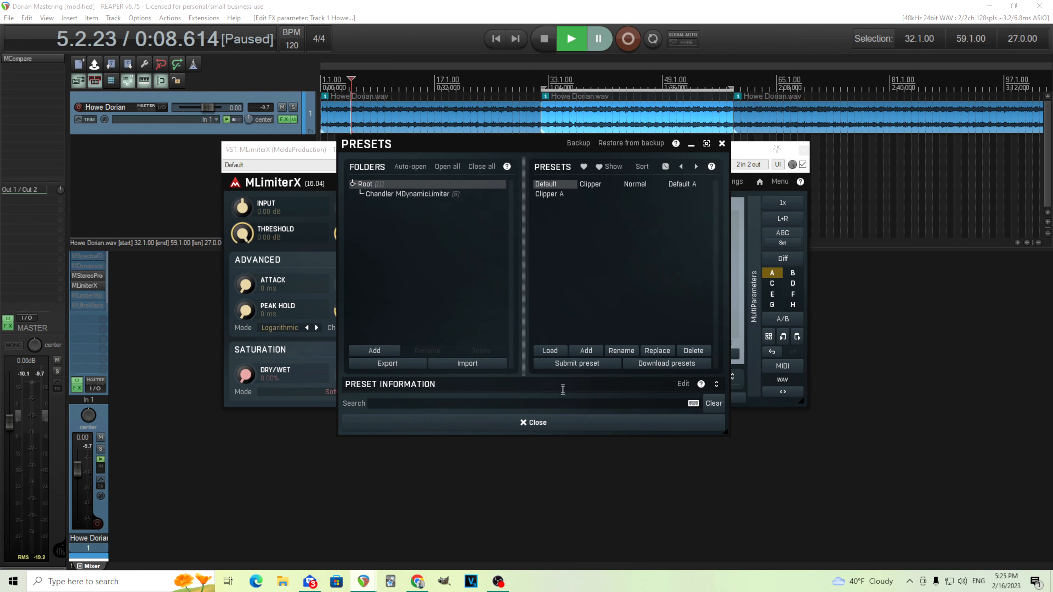
left_click(563, 423)
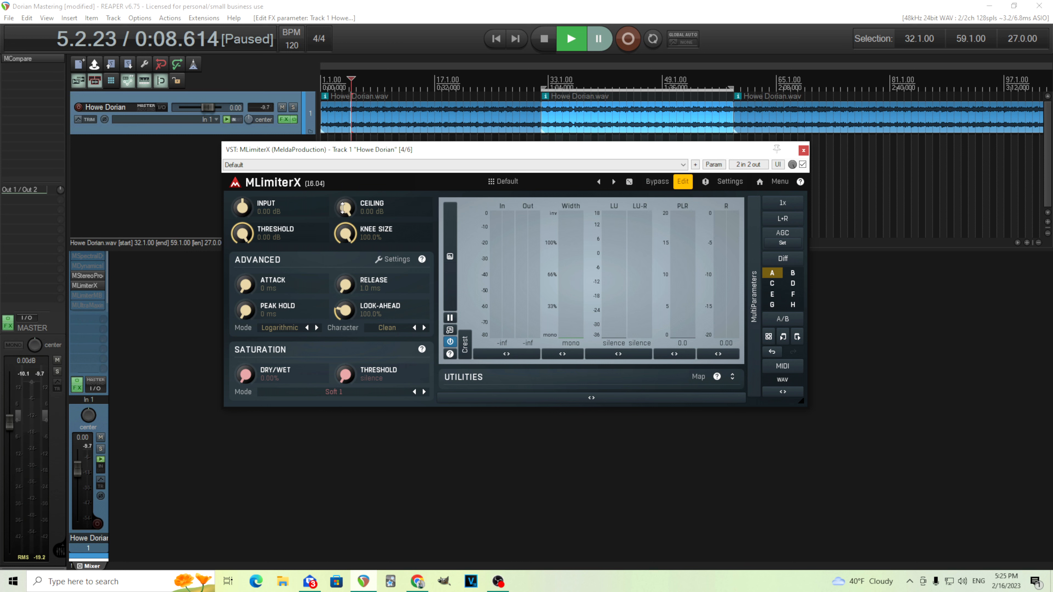
Step: Set the MLimiterX ceiling to -0.5 dB
left_click_drag(346, 208, 345, 202)
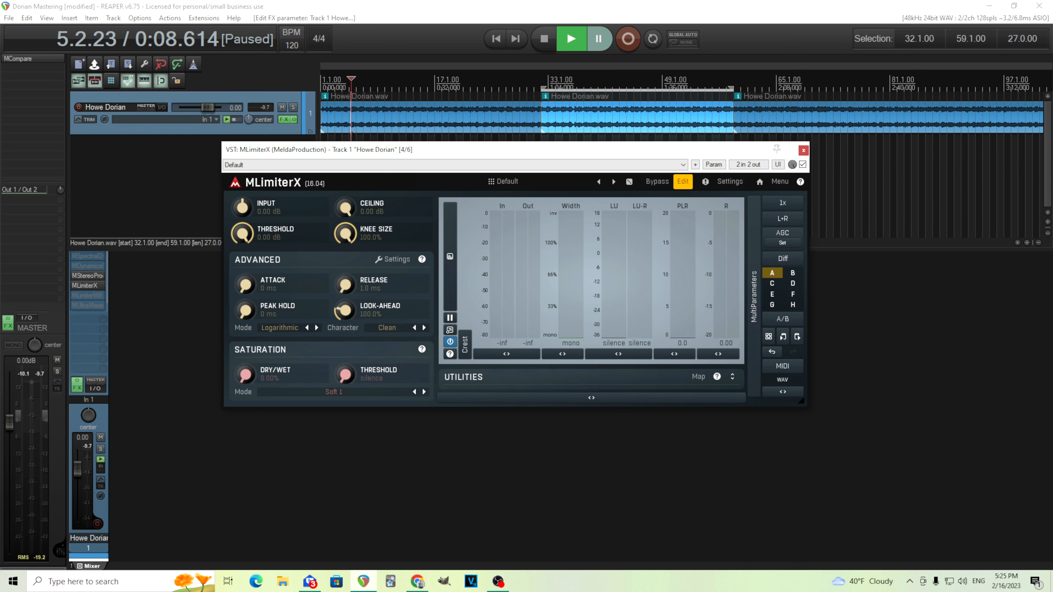
double_click(345, 208)
left_click(391, 323)
left_click(300, 324)
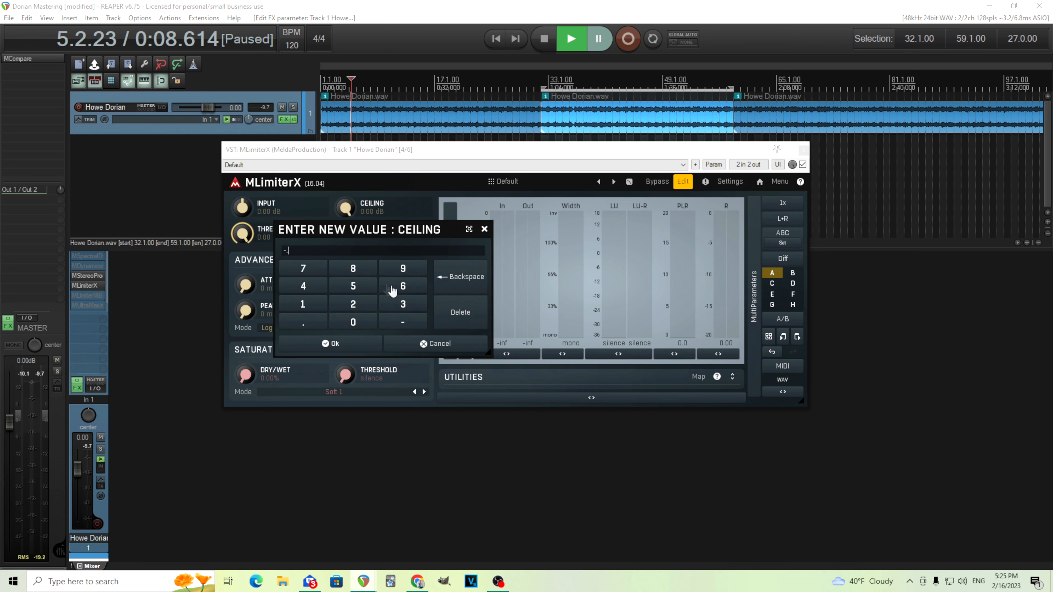
left_click(365, 290)
left_click(363, 343)
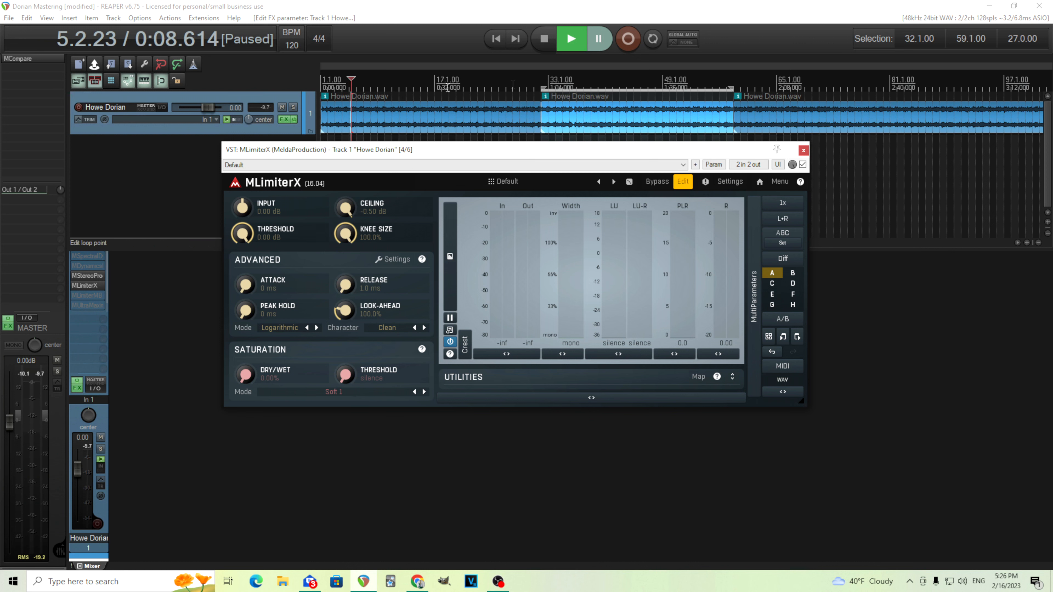
Step: Raise the MLimiterX input to about +14.78 dB while the track plays, and stop playback
left_click(569, 47)
left_click_drag(245, 212, 244, 176)
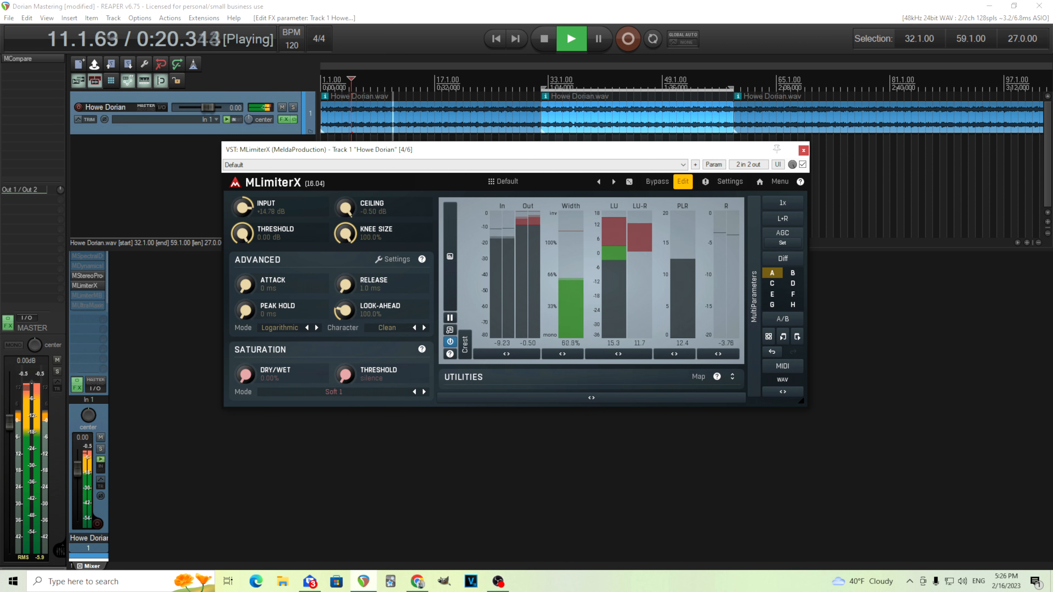
mouse_move(244, 236)
left_mouse_down()
mouse_move(244, 264)
mouse_move(243, 235)
left_mouse_up()
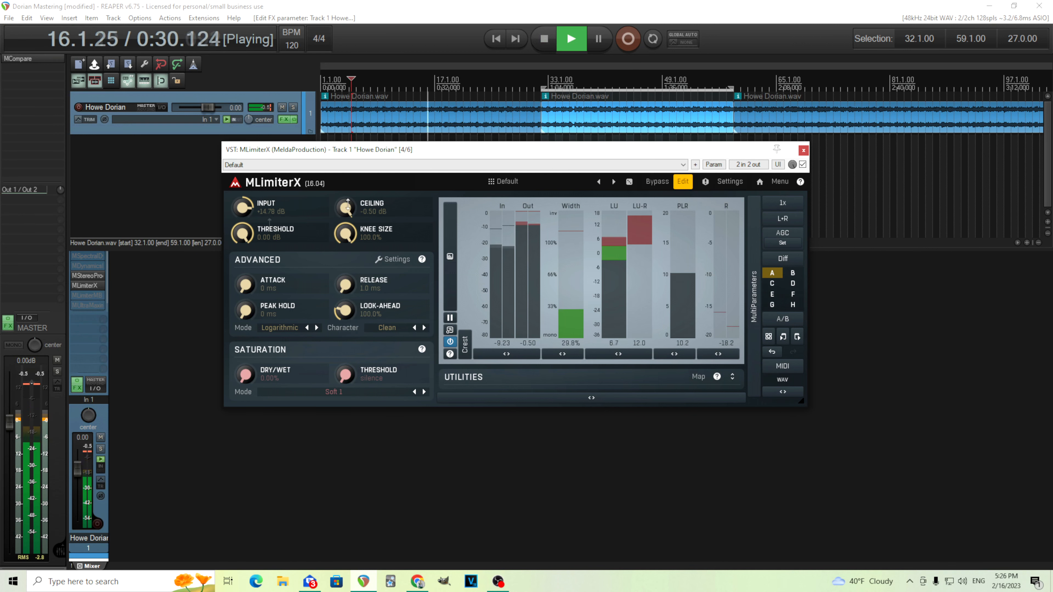
left_click(540, 42)
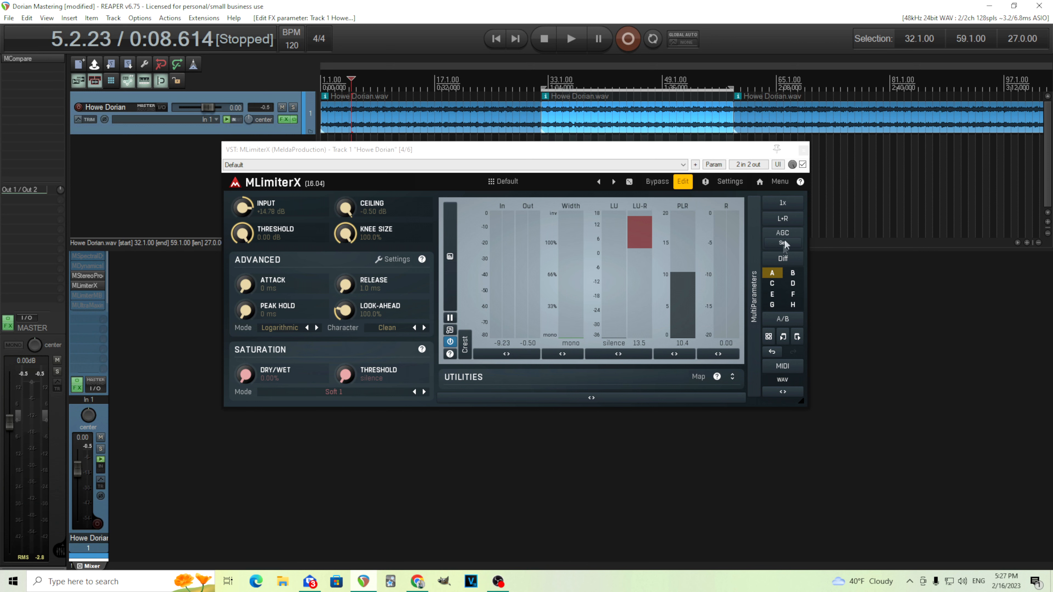
Step: View the MLimiterX oversampling options, and switch the loudness meter to integrated loudness
left_click(790, 204)
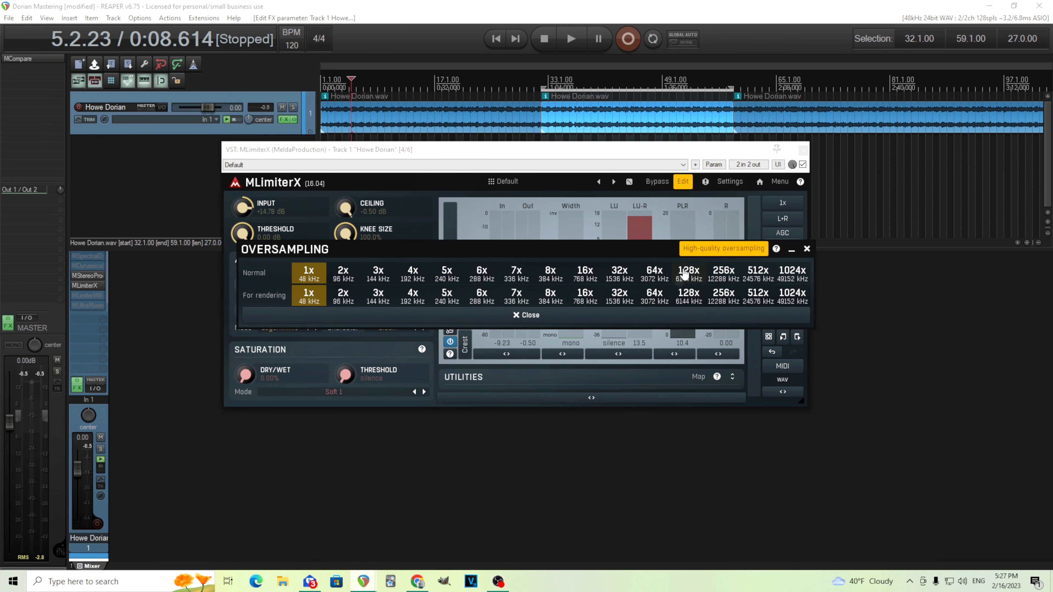
left_click(506, 318)
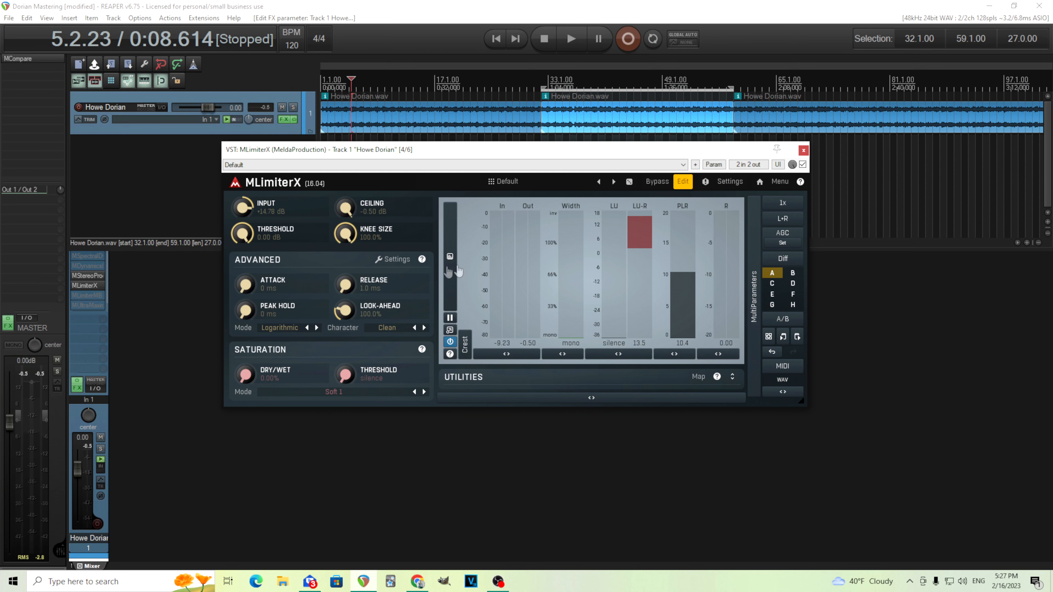
left_click(617, 348)
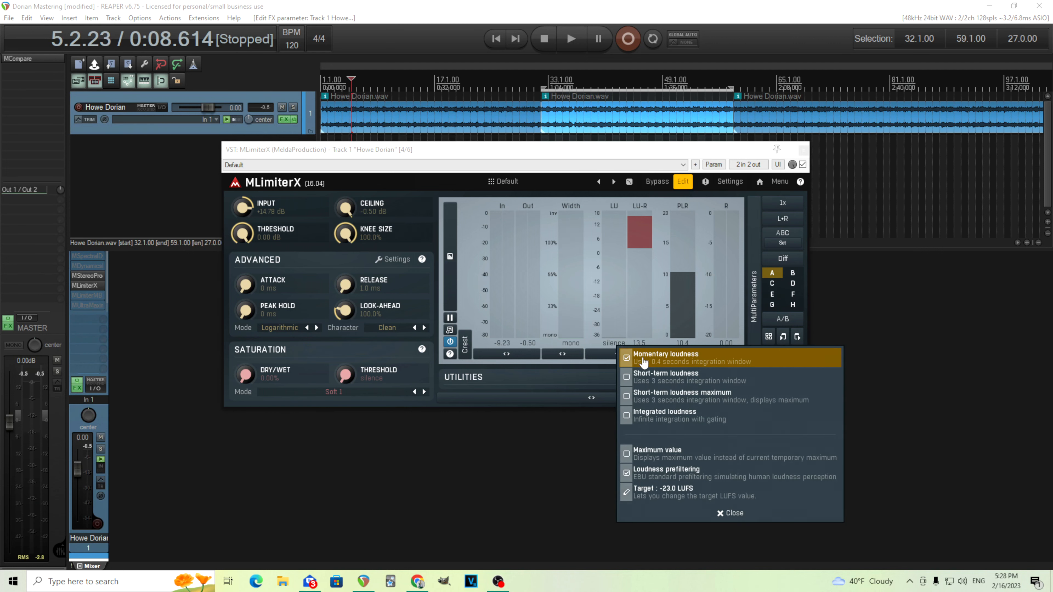
left_click(626, 418)
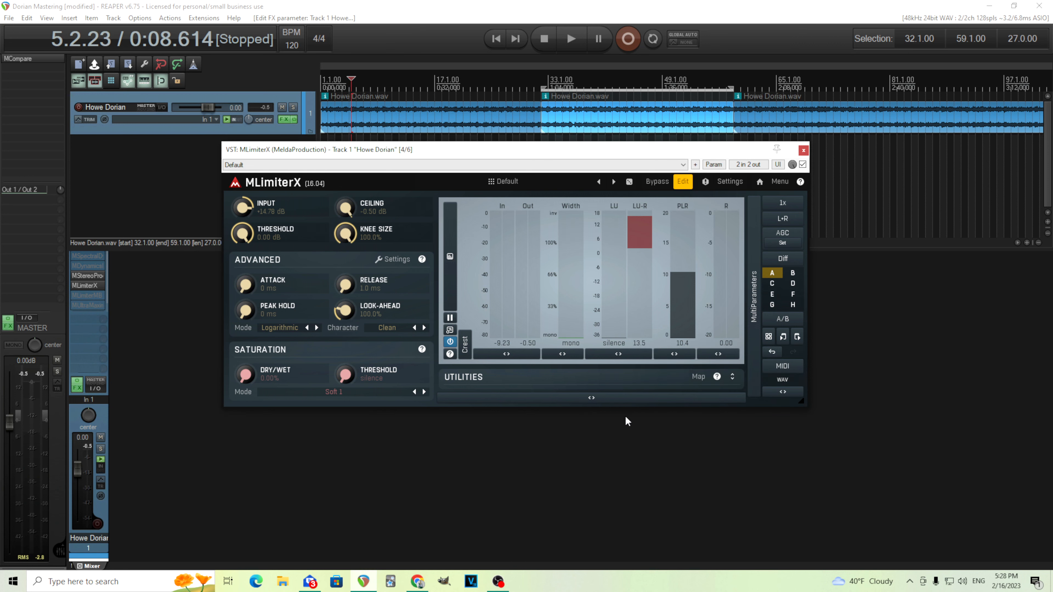
Step: Play the track through MLimiterX to check its integrated loudness and output level, and stop playback
left_click(567, 41)
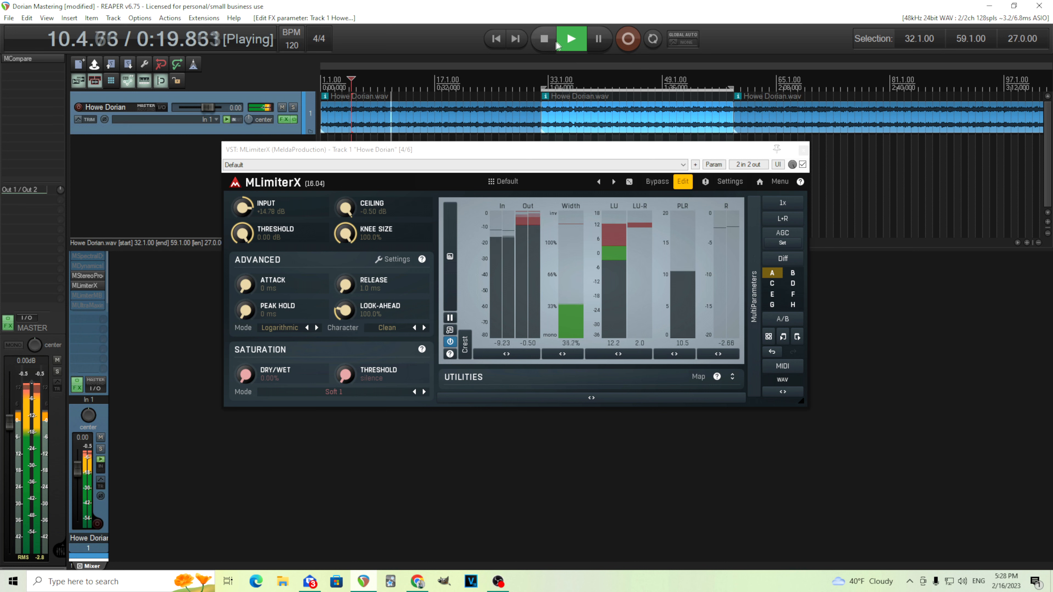
left_click(543, 39)
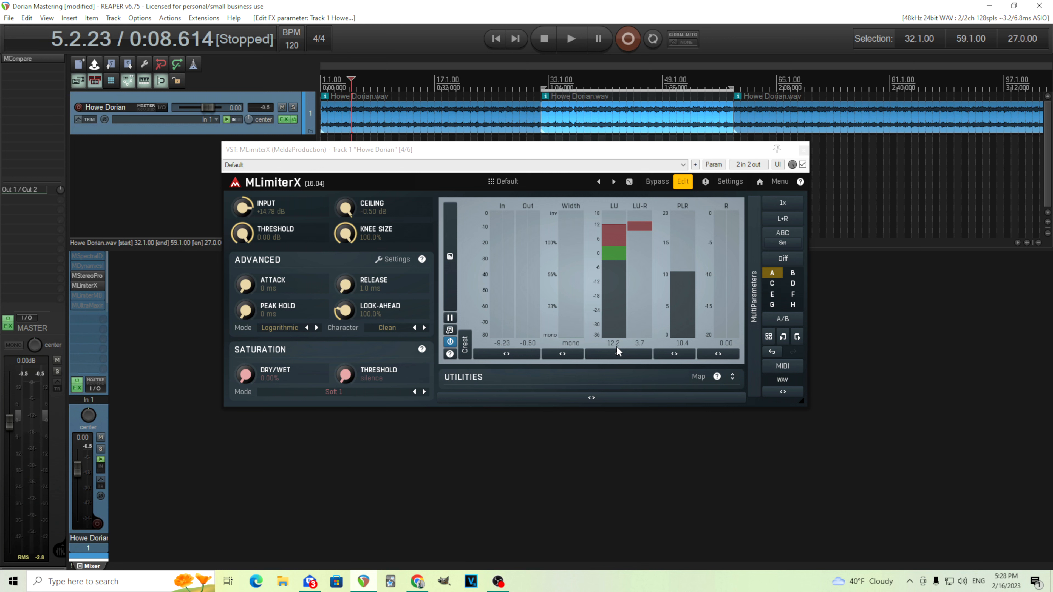
left_click(529, 343)
left_click(523, 345)
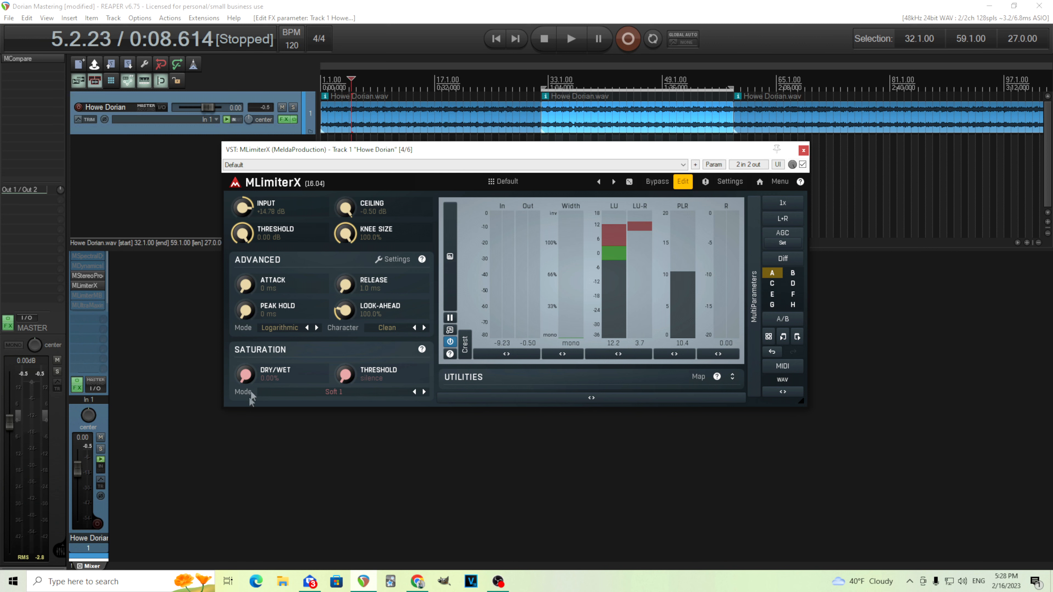
Step: Set the MLimiterX saturation dry/wet to 100% while the track plays, and stop playback
left_click(571, 39)
left_click_drag(248, 378, 248, 332)
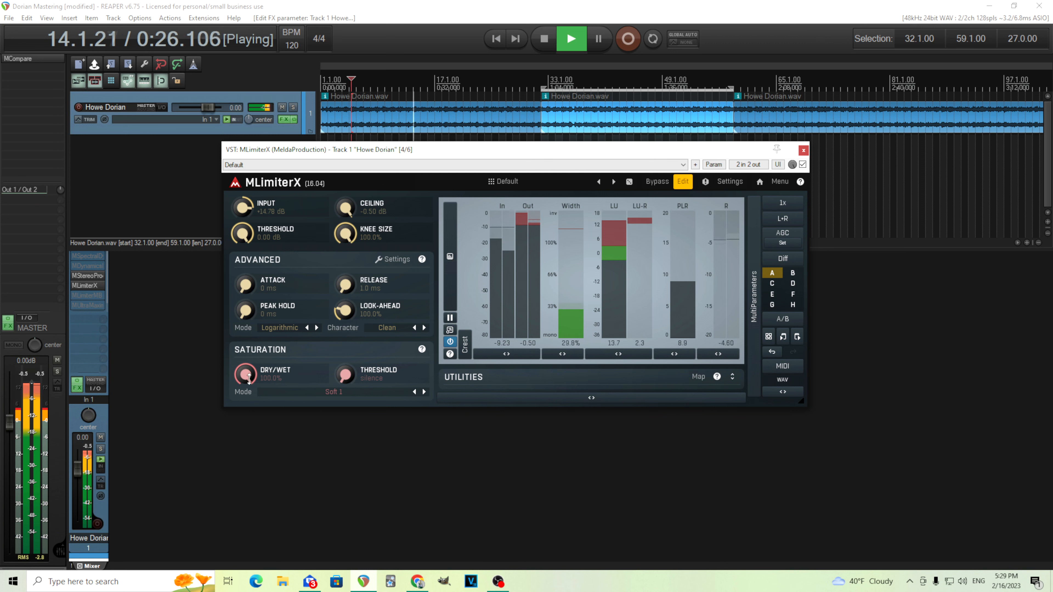
left_click(544, 39)
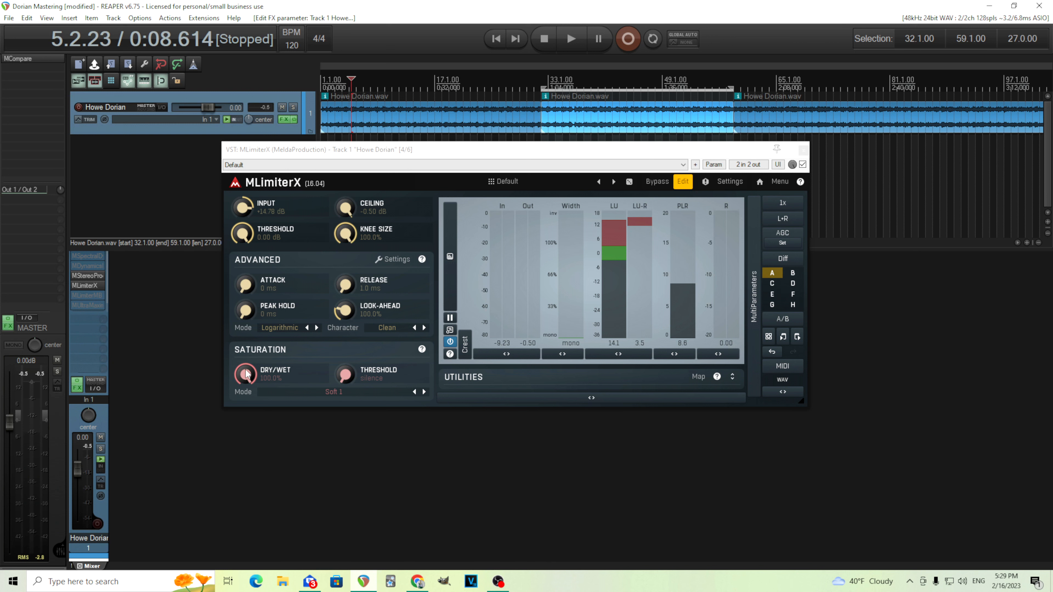
Step: Examine the saturation threshold and the list of available saturation modes, leaving the mode on Soft 1
left_click_drag(344, 375, 339, 397)
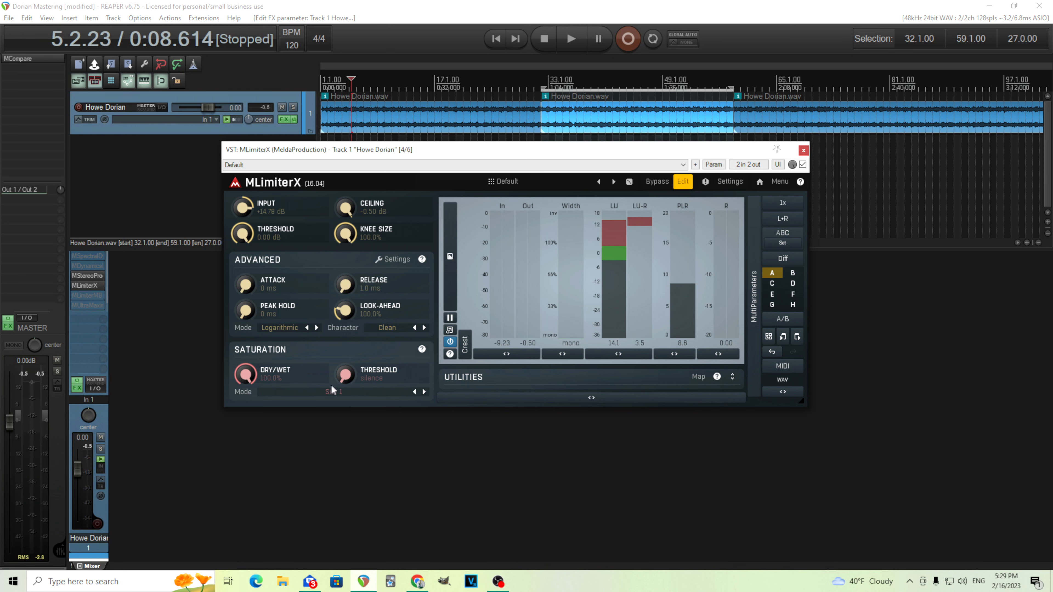
left_click(339, 394)
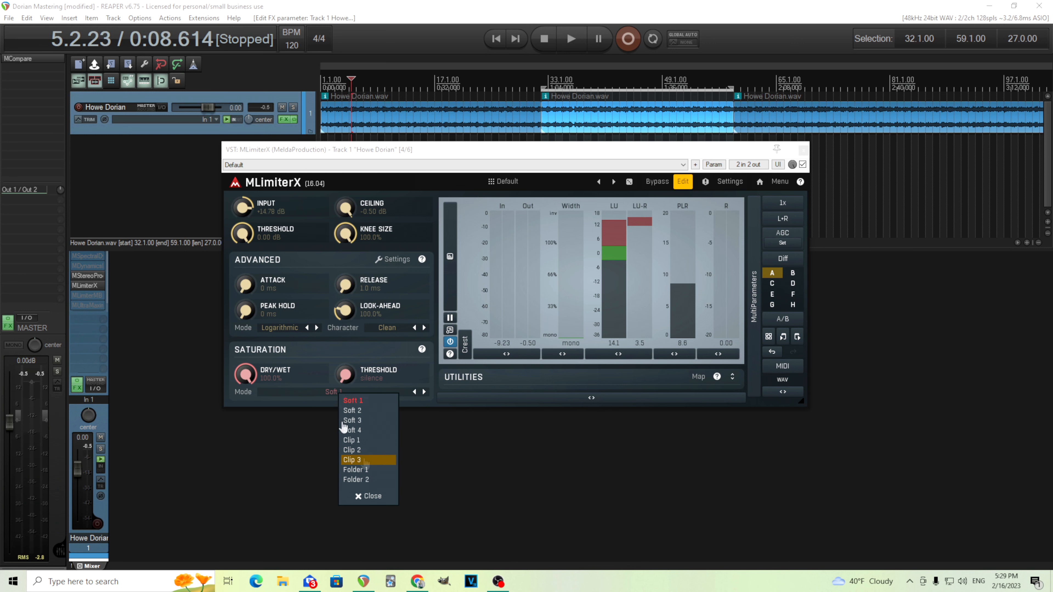
left_click(287, 352)
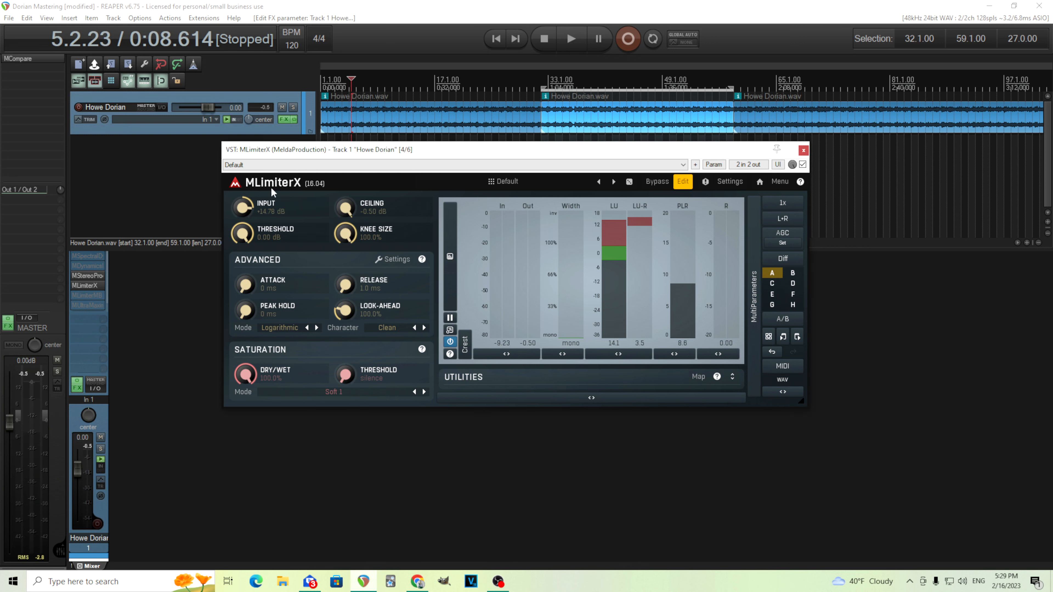
Step: Switch MLimiterX out of edit mode, browse the Pumping and Phattening devices, and load the Maximizer device
left_click(683, 182)
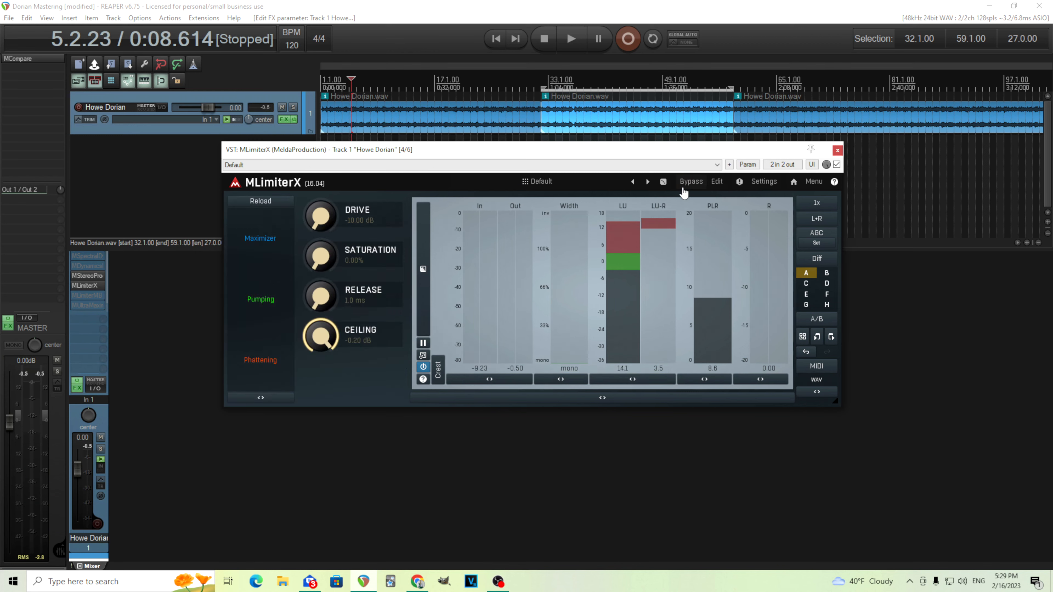
left_click(286, 254)
left_click(276, 291)
left_click(270, 348)
left_click(258, 296)
left_click(258, 265)
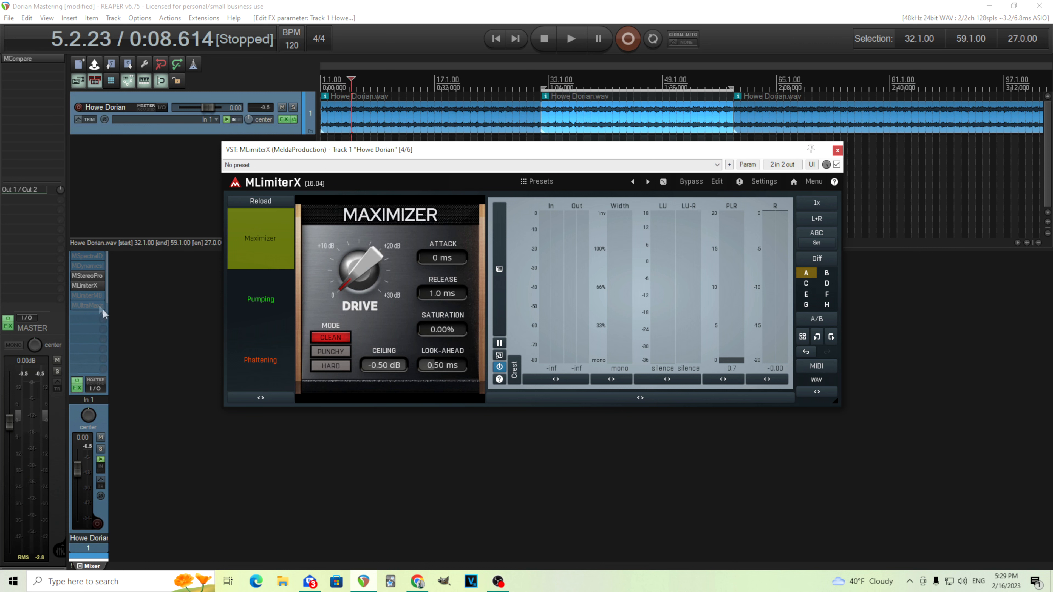
Step: Bypass and close MLimiterX, and open MLimiterMB as the active limiter on the track
left_click(88, 286, "shift")
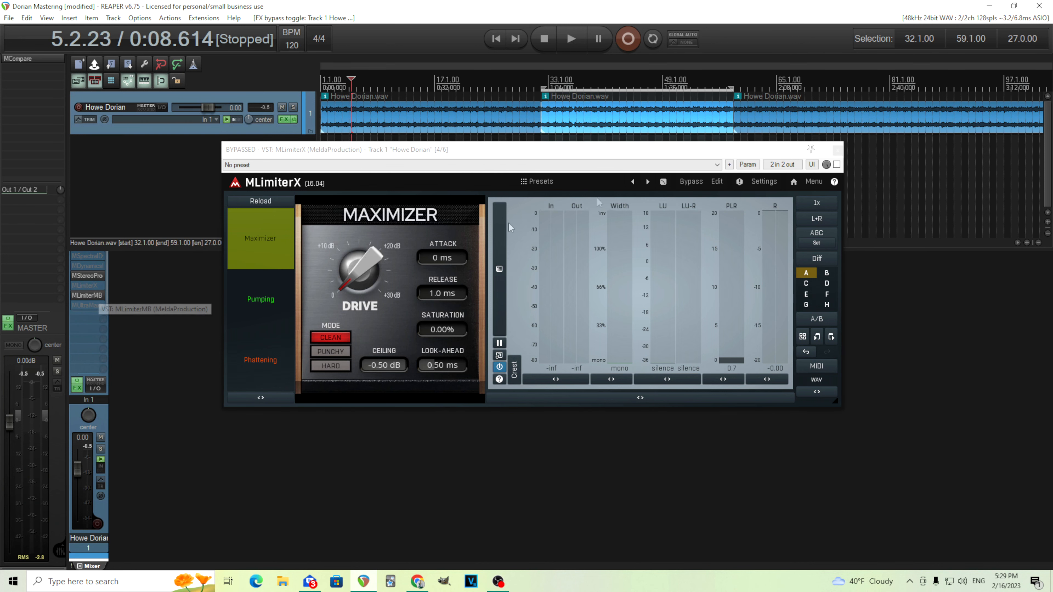
left_click(837, 151)
left_click(93, 294)
left_click_drag(438, 161, 387, 130)
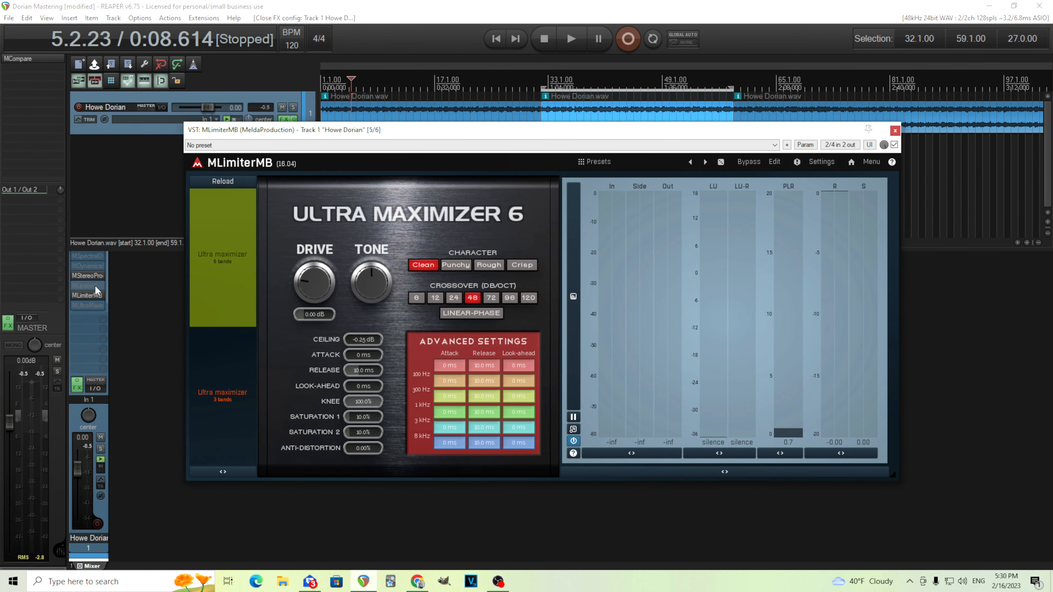
Step: Switch MLimiterMB to edit mode and view the band management and crossover options for band 2
left_click(774, 162)
right_click(376, 226)
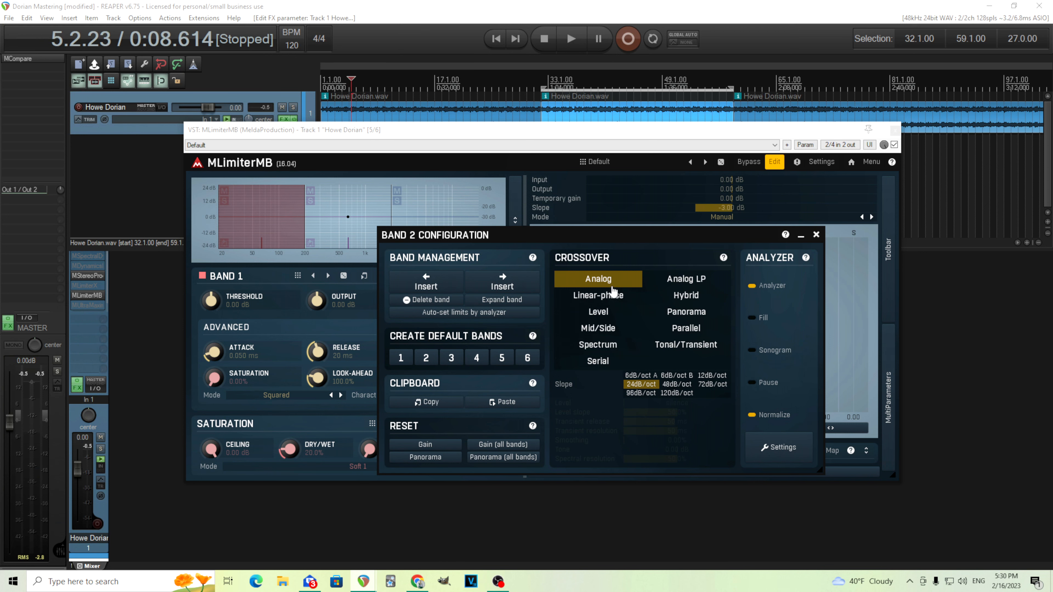
left_click_drag(440, 240, 479, 277)
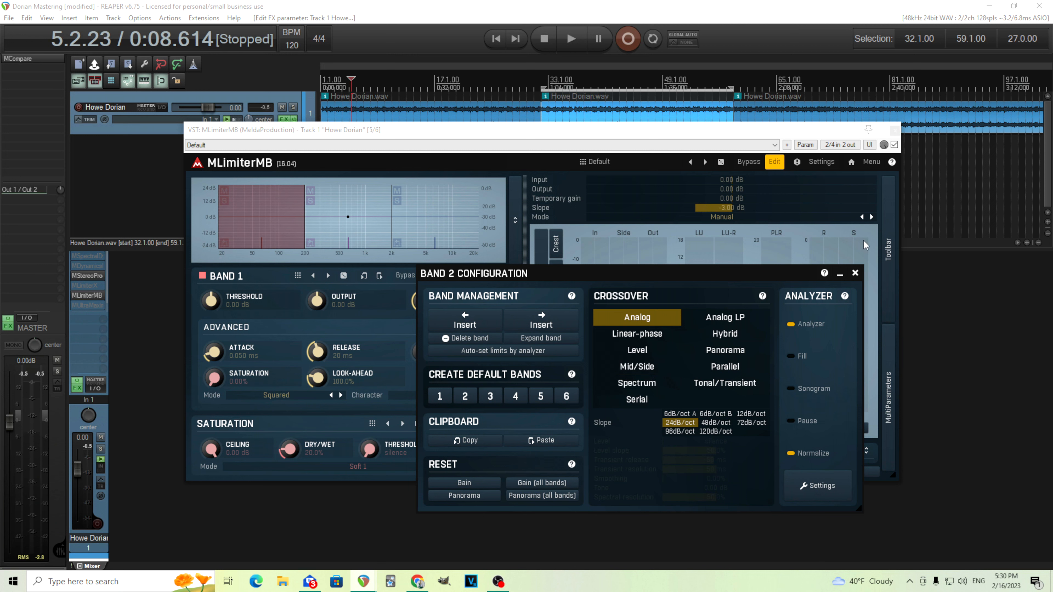
left_click(854, 273)
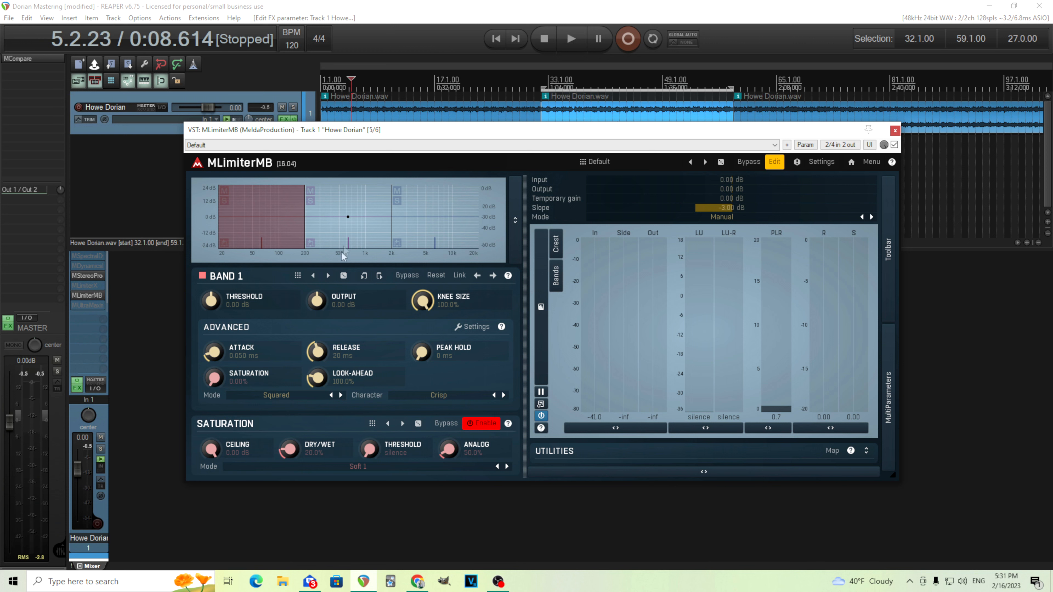
Step: Select band 2 in MLimiterMB and view the gain compensation mode options, leaving the mode on Manual
left_click(344, 239)
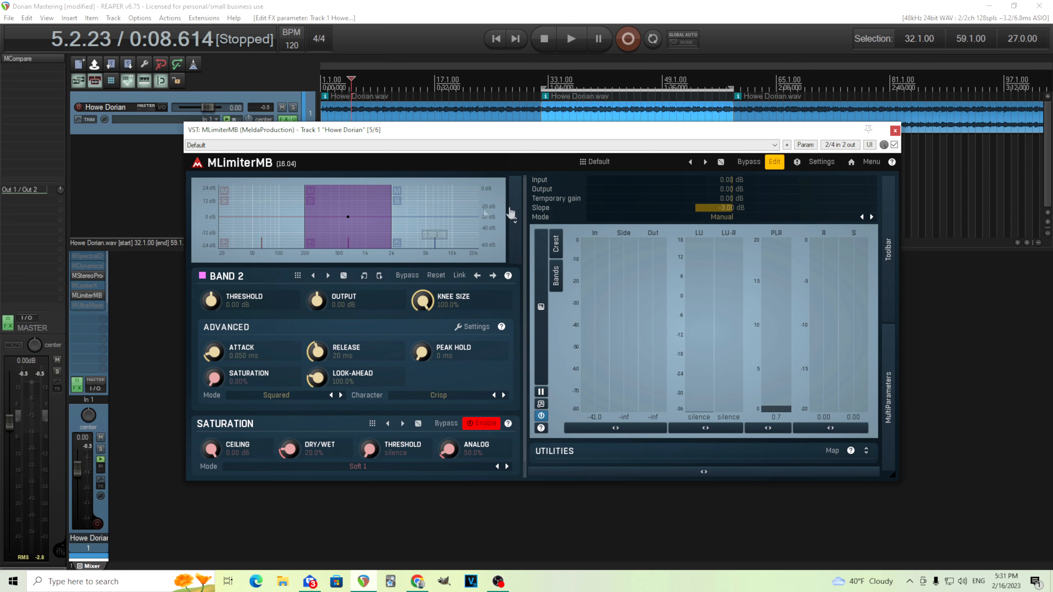
left_click(720, 219)
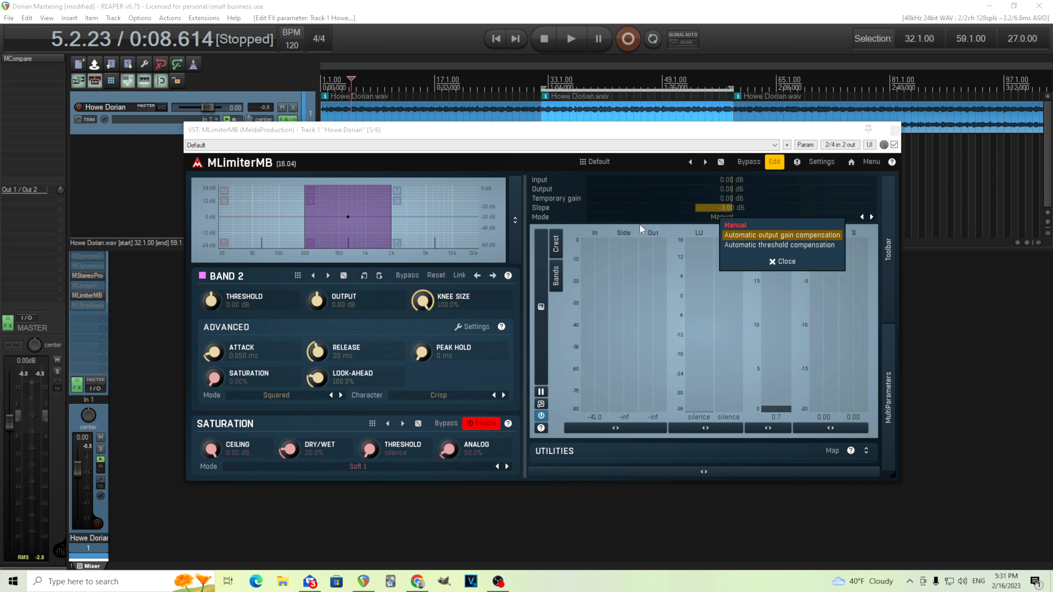
left_click(546, 217)
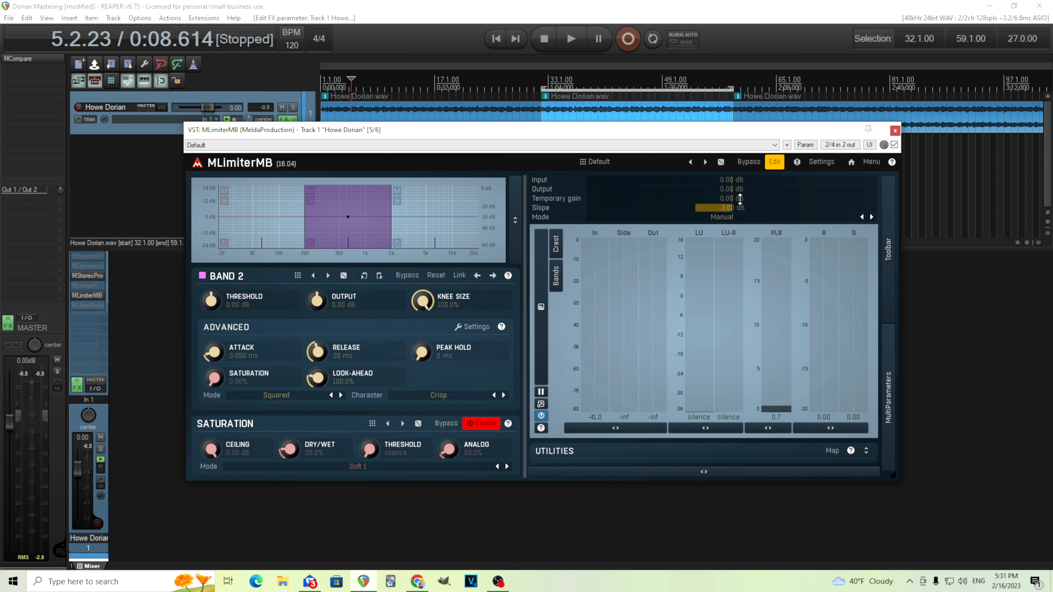
Step: Reset the MLimiterMB temporary gain, play the track, and raise the input to about +11 dB
left_click_drag(740, 199, 740, 198)
left_click_drag(749, 198, 749, 198)
double_click(749, 198)
left_click(569, 40)
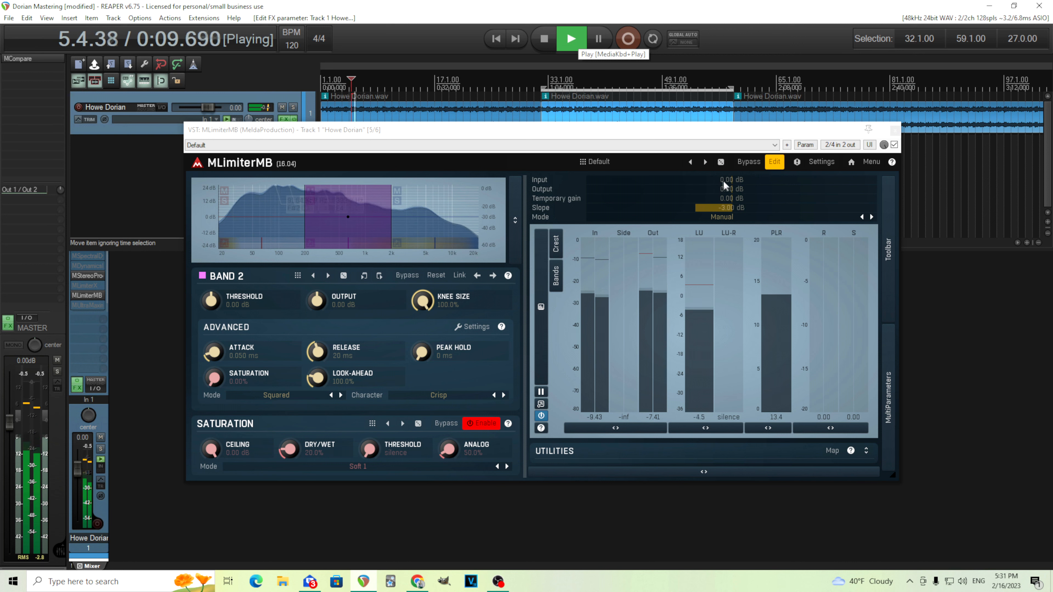
left_click_drag(730, 179, 730, 149)
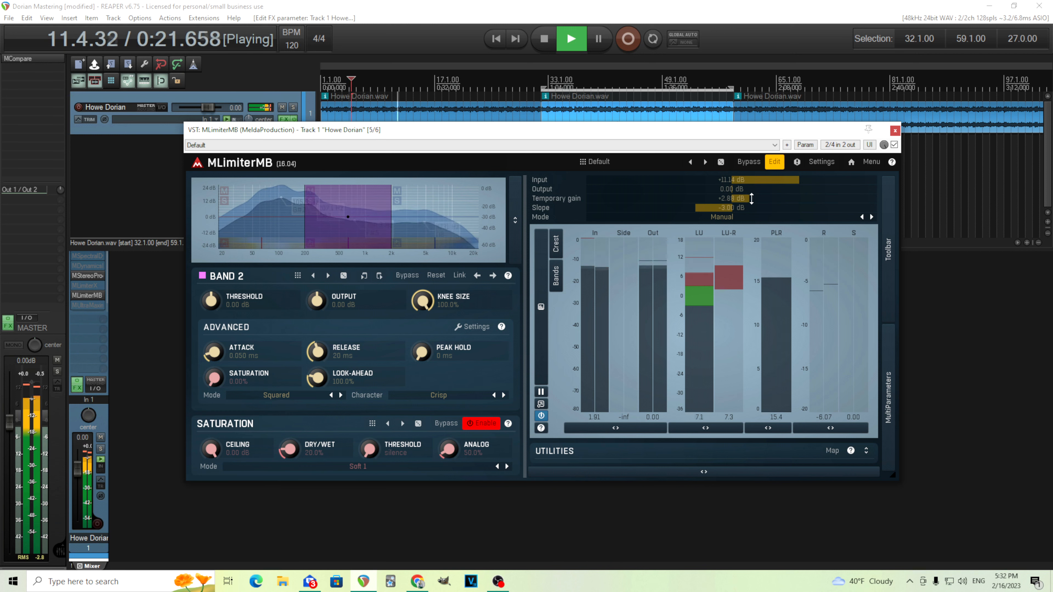
Step: Raise the MLimiterMB input to about +15.7 dB, select band 3, and set the temporary gain to about +6.7 dB
left_click_drag(758, 183, 758, 156)
left_click(434, 211)
left_click_drag(732, 198, 772, 199)
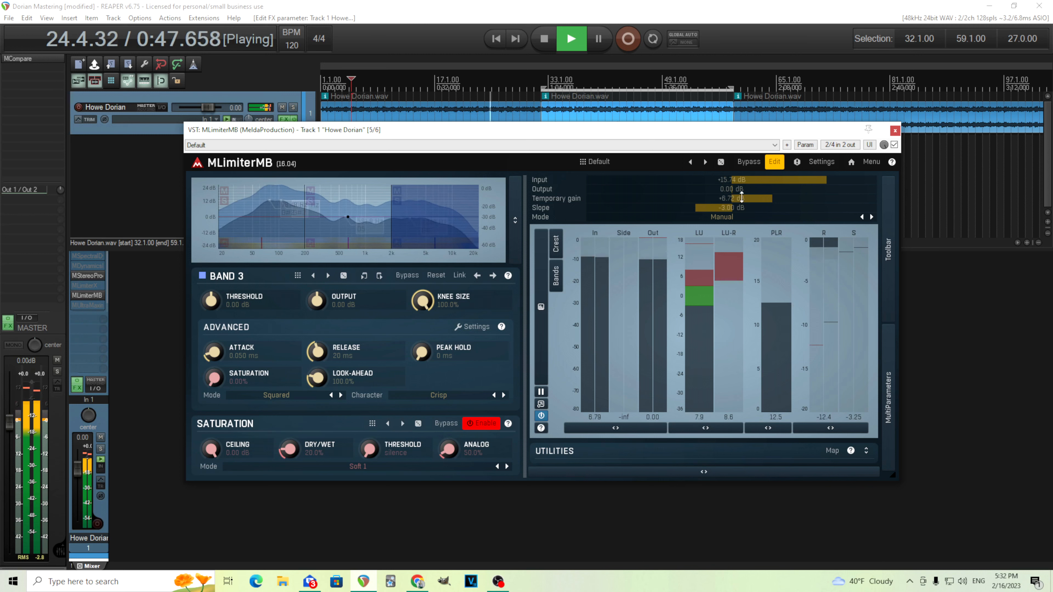
Step: Try the MLimiterMB slope at +12 dB, return it to -3.00 dB, and stop playback
left_click_drag(740, 207, 876, 208)
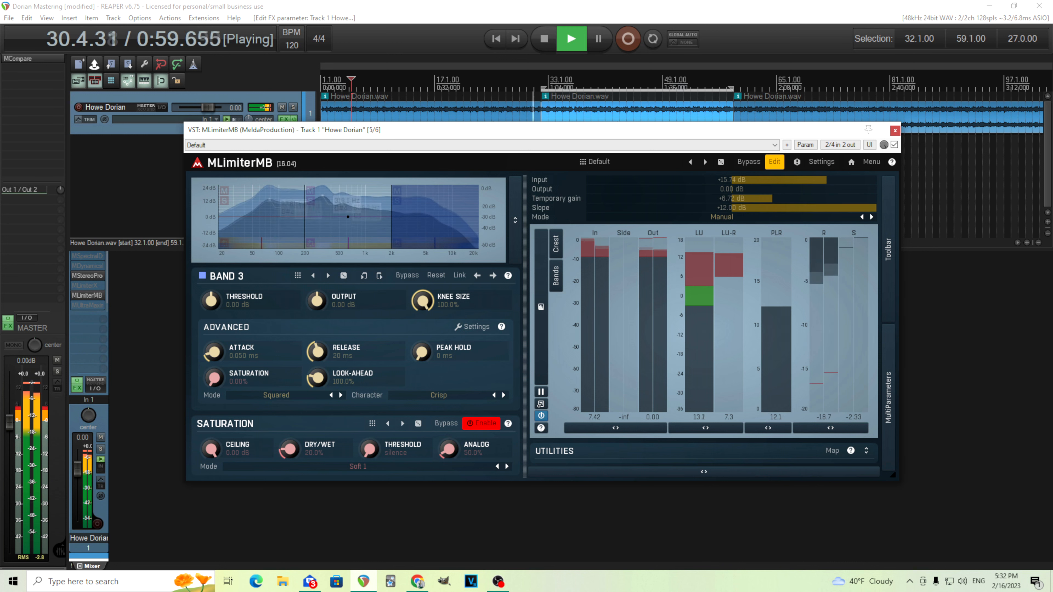
left_click_drag(740, 209, 740, 290)
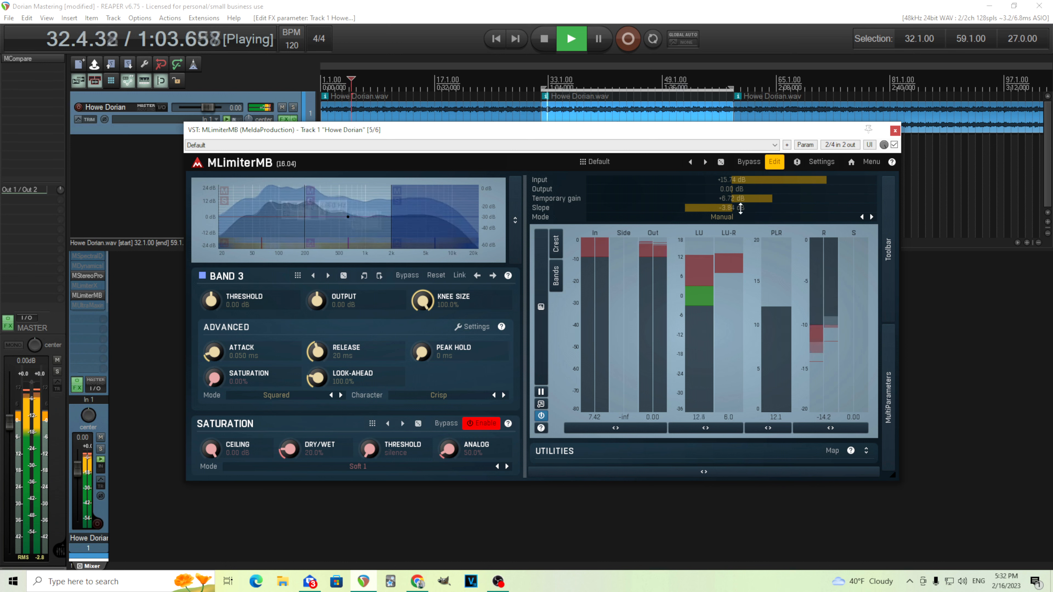
left_click(546, 41)
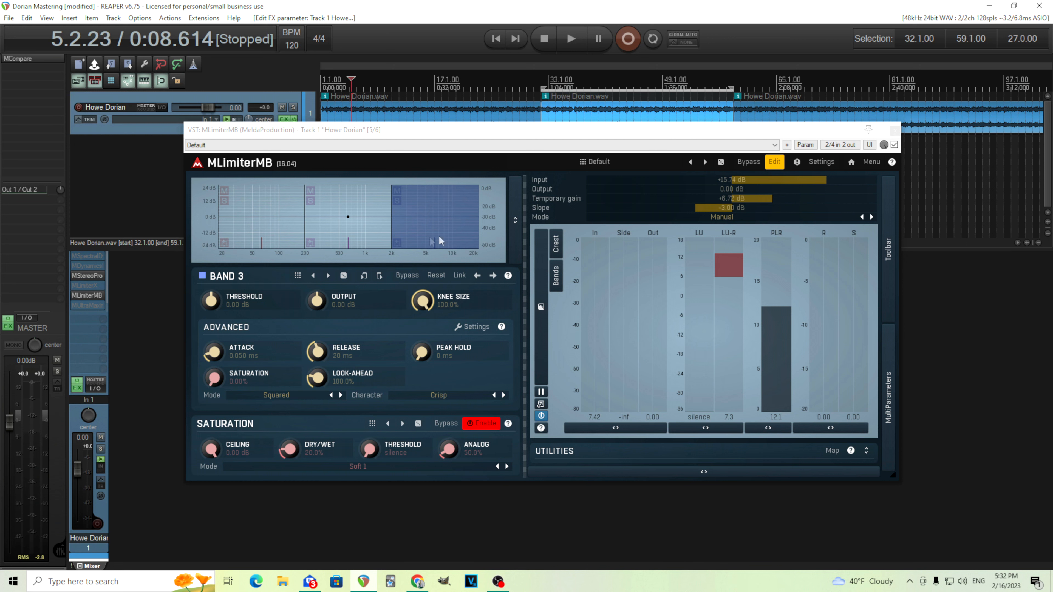
left_click_drag(703, 208, 702, 209)
right_click(702, 209)
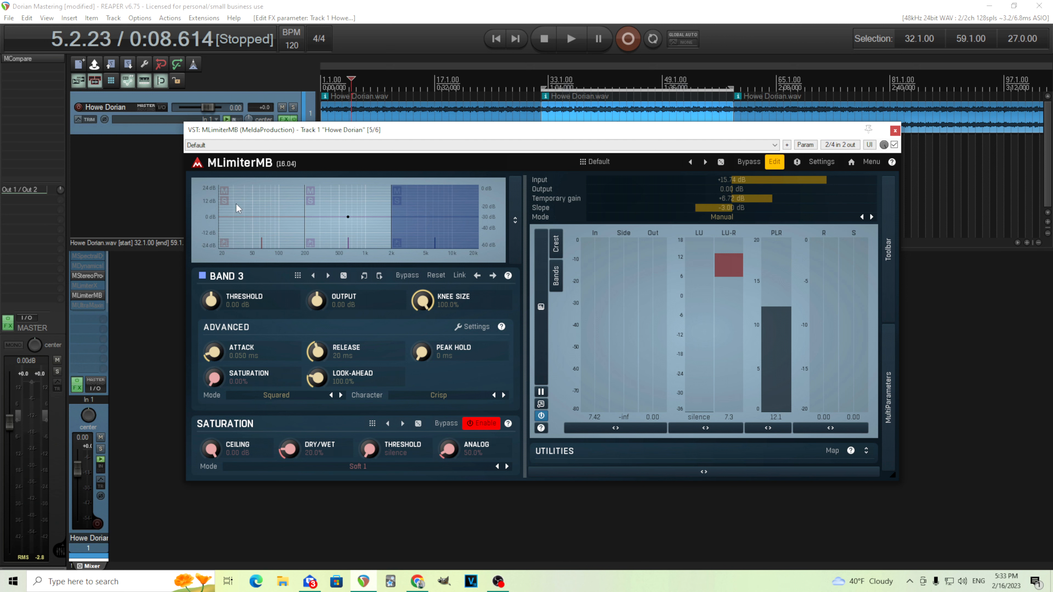
Step: Select bands 1, 2 and 3 in turn in the MLimiterMB band graph to view each band's settings
left_click(227, 201)
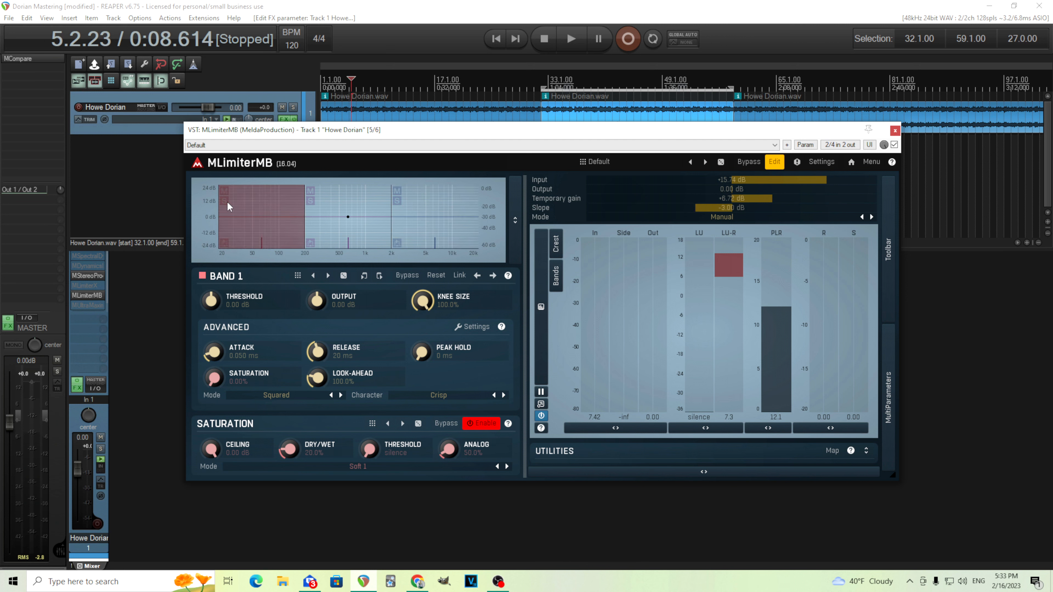
left_click(310, 201)
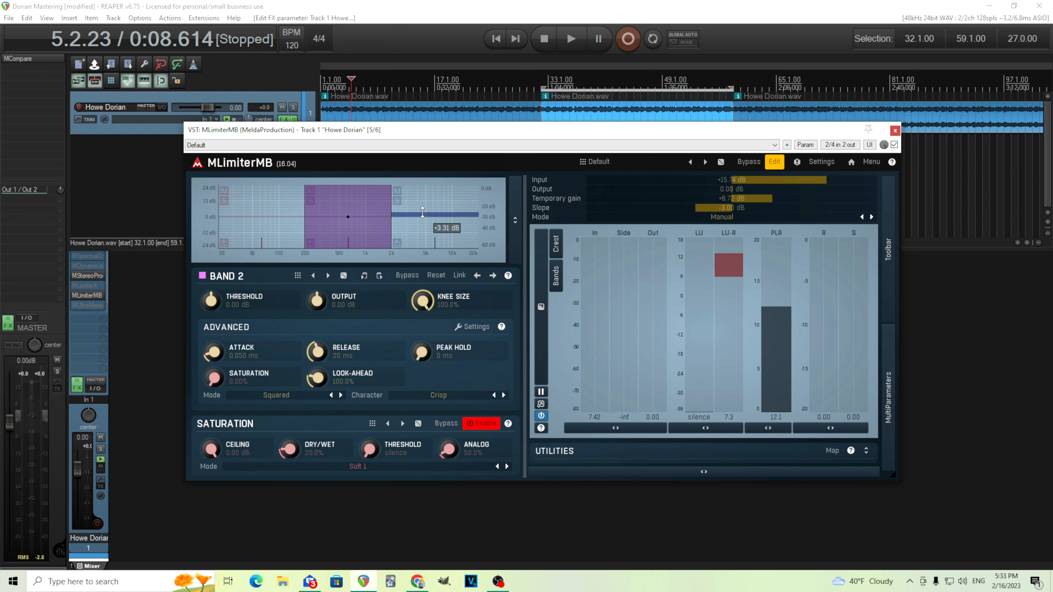
left_click(424, 229)
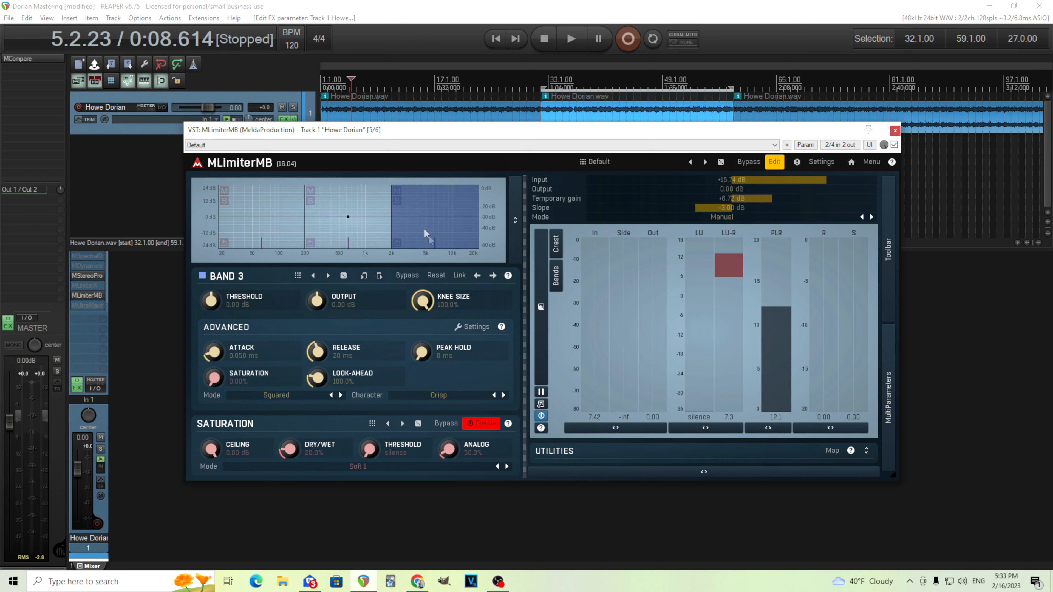
mouse_move(434, 243)
left_mouse_down()
mouse_move(453, 243)
mouse_move(440, 245)
left_mouse_up()
Step: Reopen MLimiterX from the track's effect chain to view it, and close its window
left_click(88, 286)
left_click(837, 152)
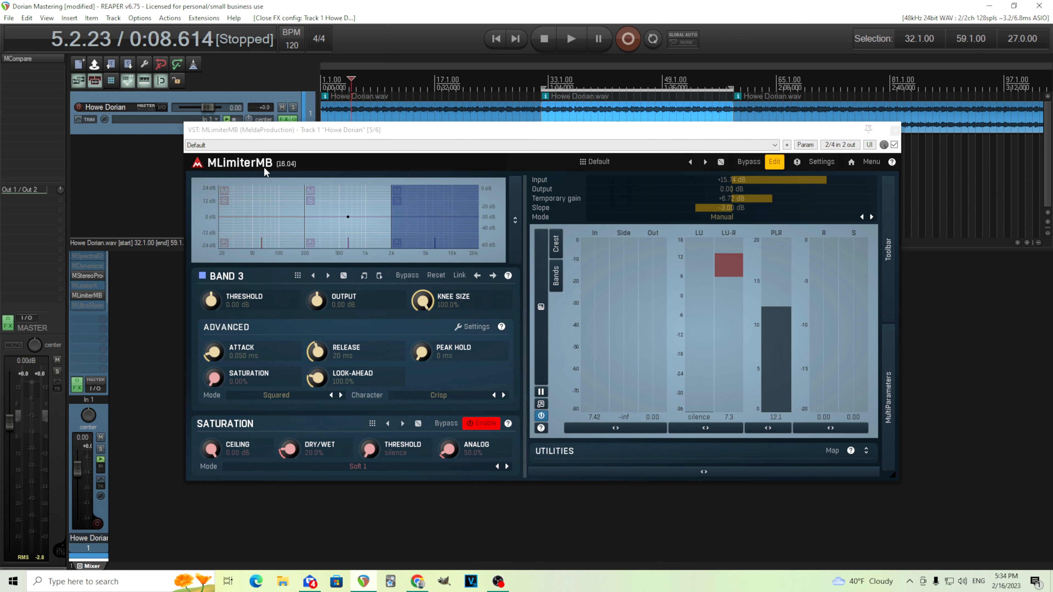
left_click(83, 287)
left_click(836, 150)
Step: Bypass and close MLimiterMB, and open MUltraMaximizer as the active limiter on the track
left_click(893, 145)
left_click(894, 130)
left_click(87, 306)
left_click(800, 200)
left_click_drag(449, 188, 454, 214)
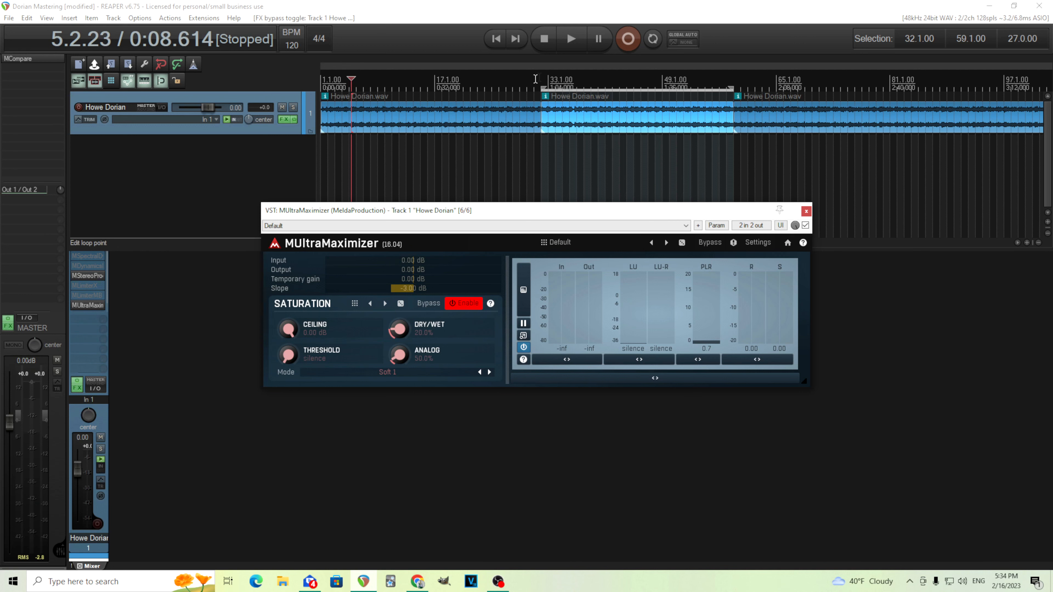
Step: Play the track, raise the MUltraMaximizer input to about +10 dB, and set the saturation ceiling to about -0.67 dB
left_click(570, 46)
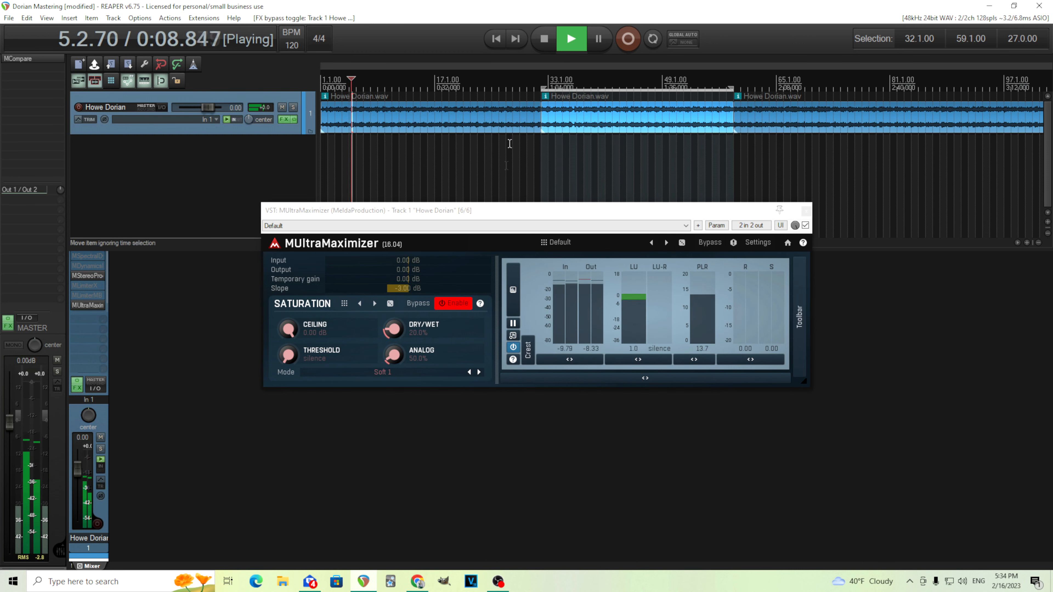
left_click_drag(427, 261, 444, 261)
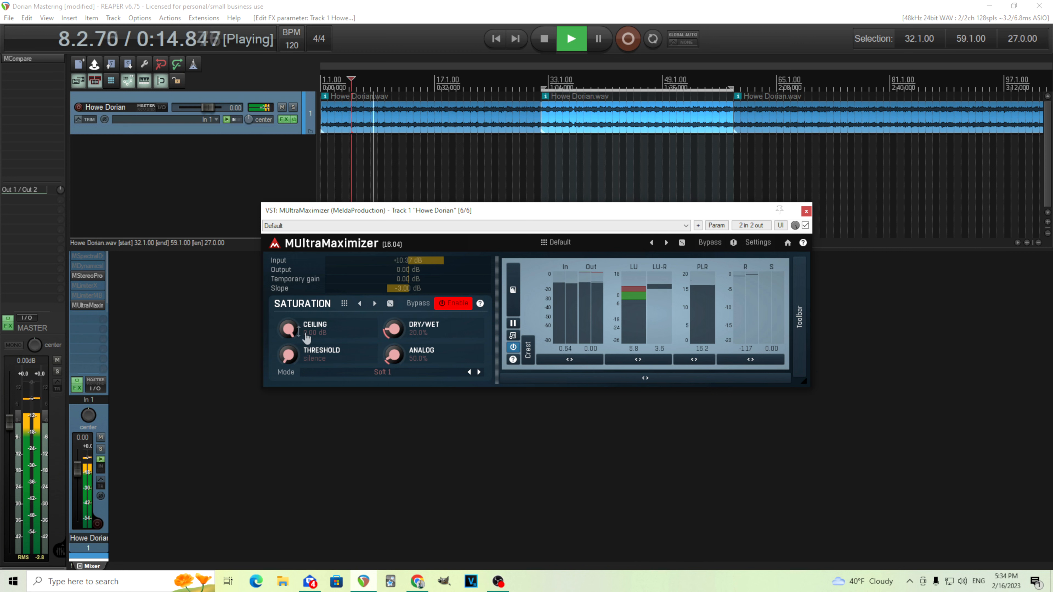
left_click_drag(305, 335, 304, 342)
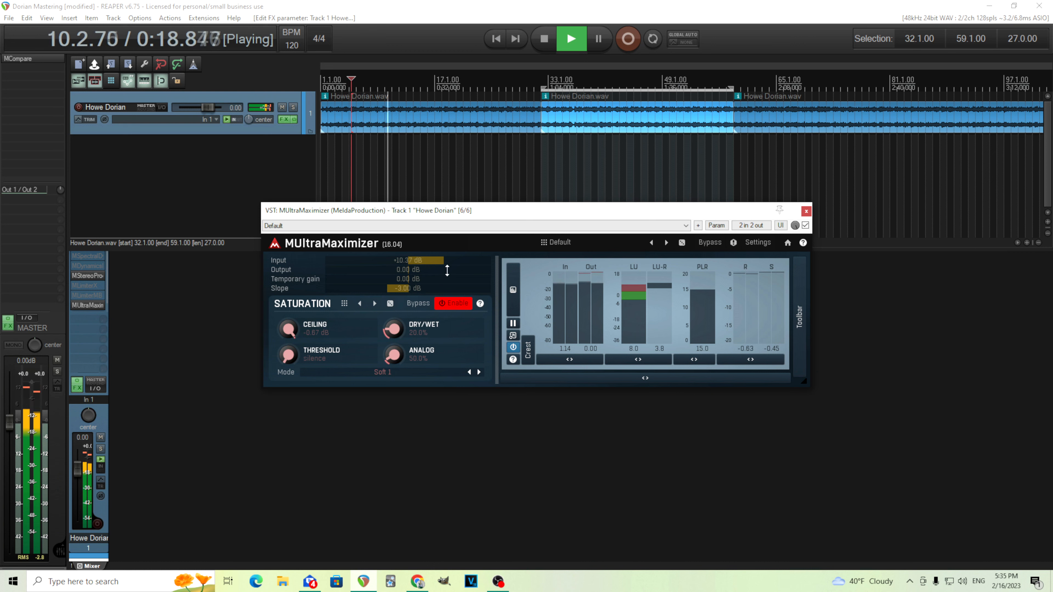
Step: Raise the input to about +13.2 dB, saturation dry/wet to 100% and temporary gain to about +3 dB, and reset the loudness meter
left_click_drag(449, 261, 442, 266)
left_click_drag(421, 331, 420, 298)
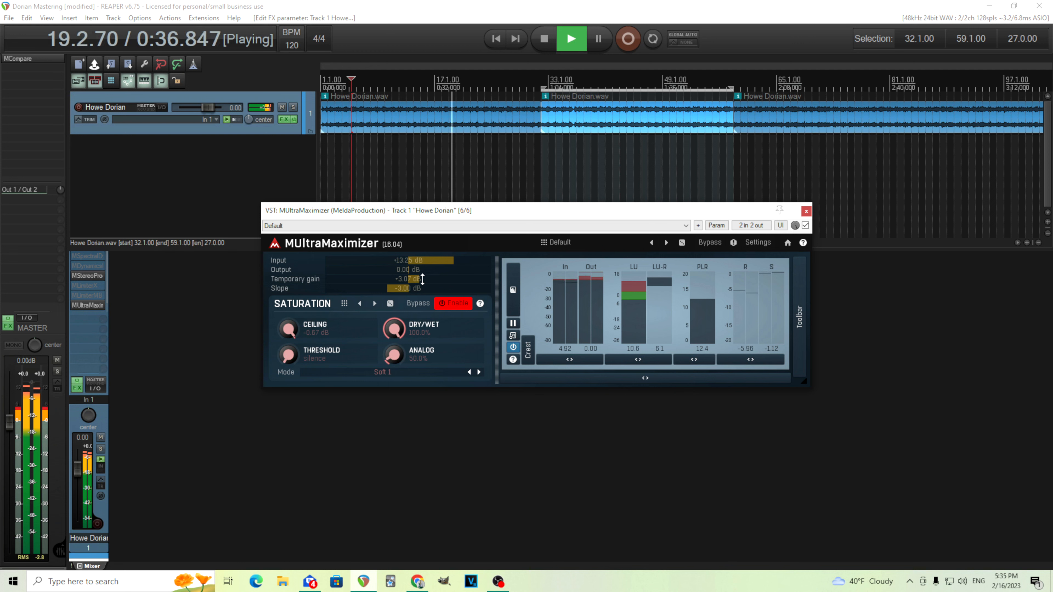
left_click(635, 351)
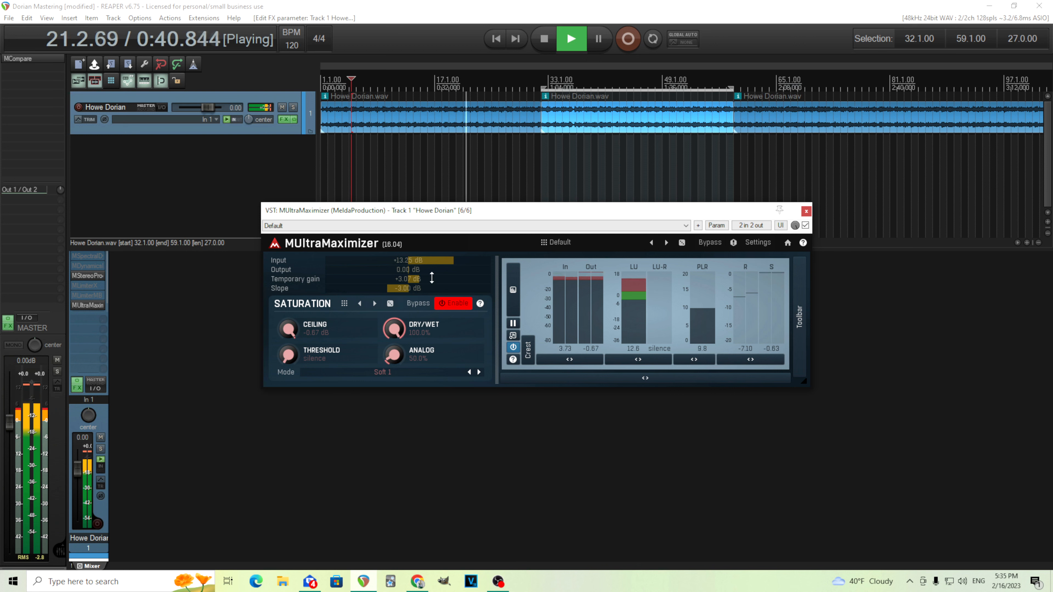
Step: Reset the MUltraMaximizer temporary gain to 0 dB, raise the input to about +14.4 dB, and stop playback
double_click(451, 283)
left_click_drag(446, 263, 446, 261)
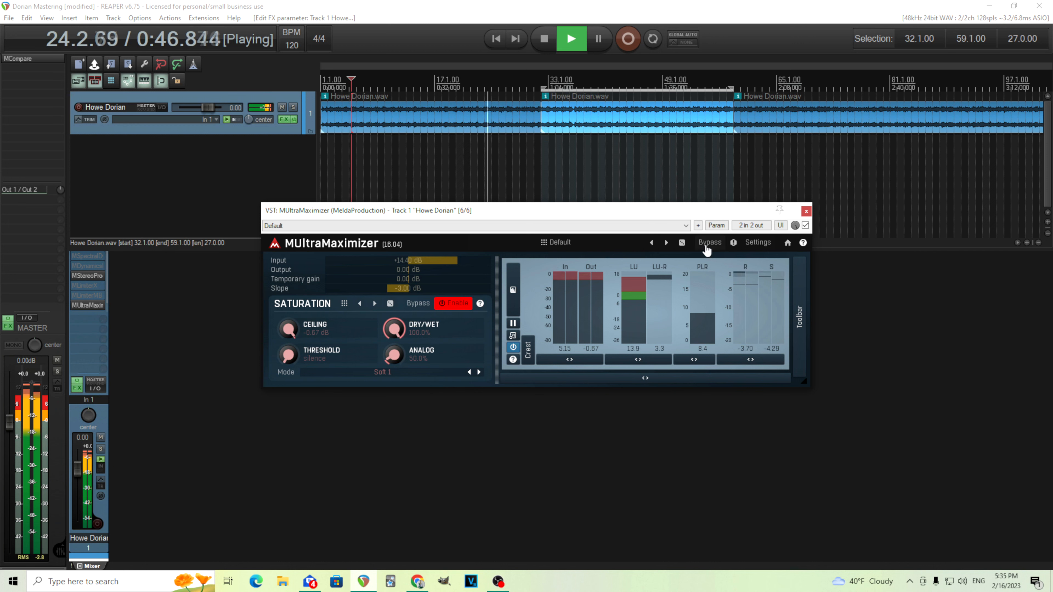
left_click(547, 42)
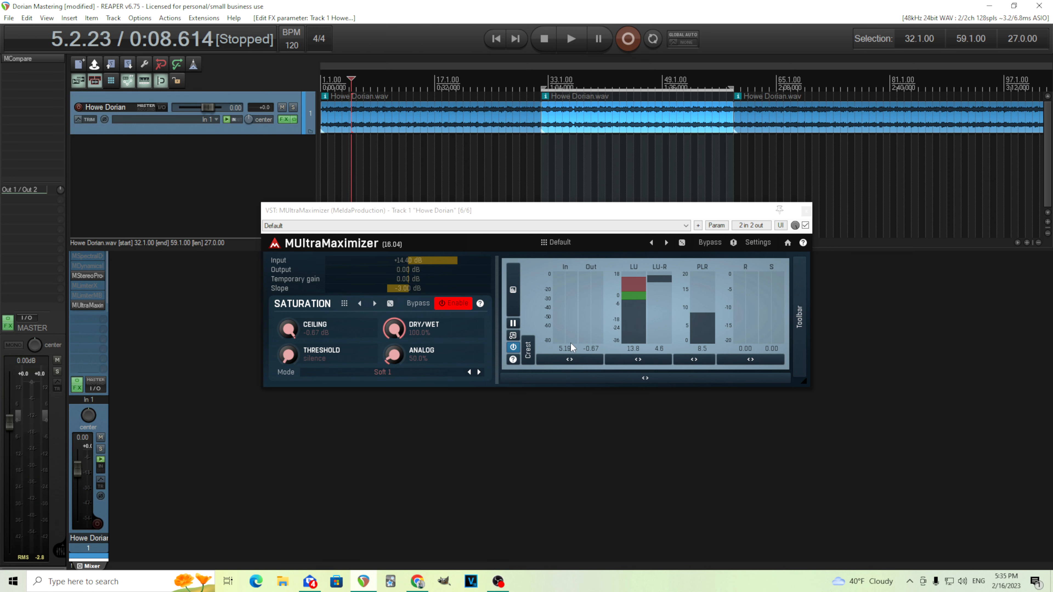
Step: Display the Crest meter in MUltraMaximizer, play the track to view its readings, and stop playback
left_click(529, 358)
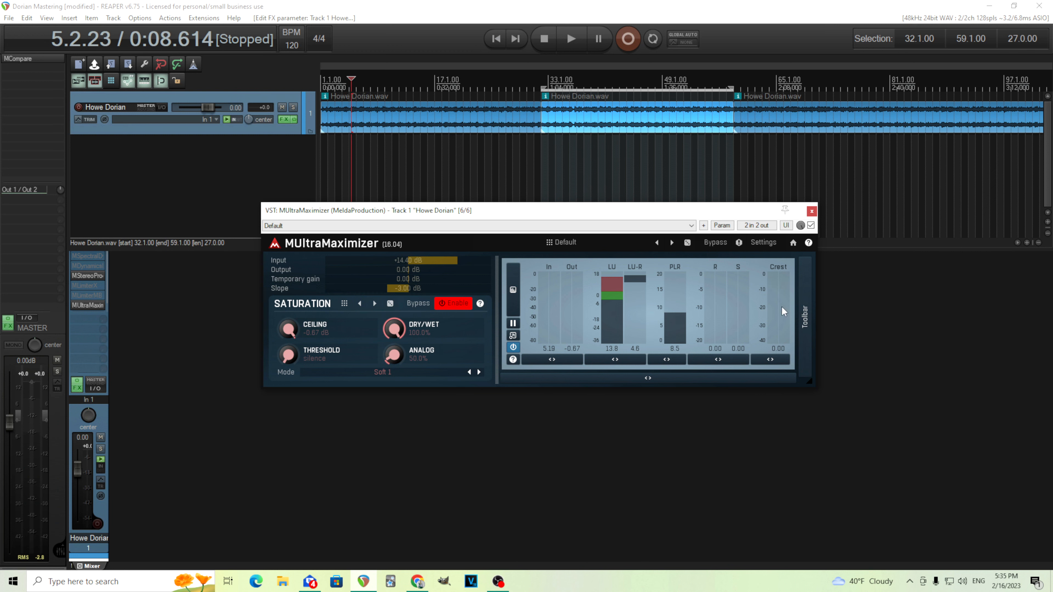
left_click(575, 46)
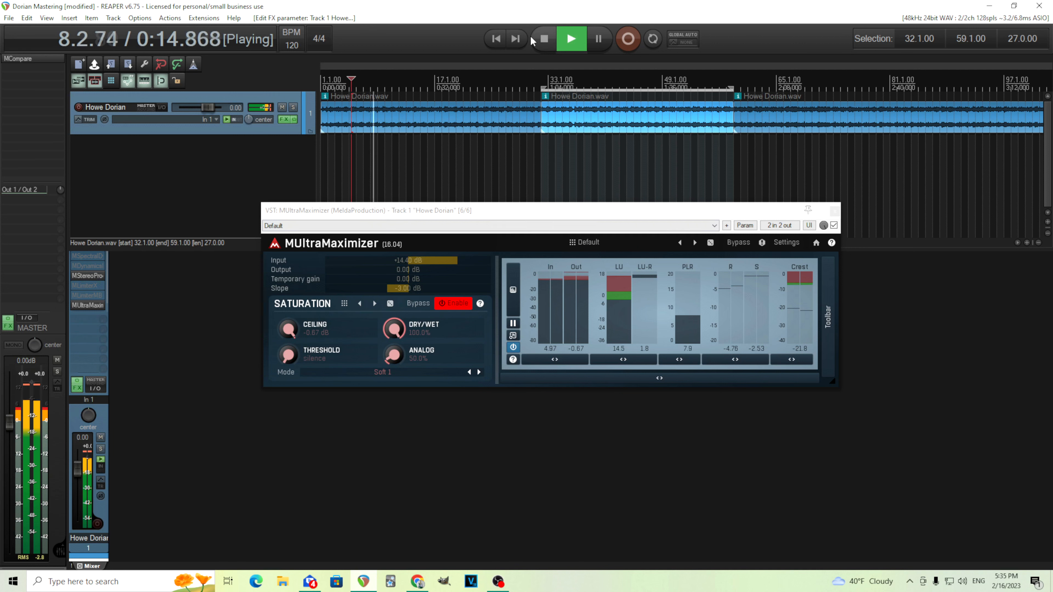
left_click(543, 40)
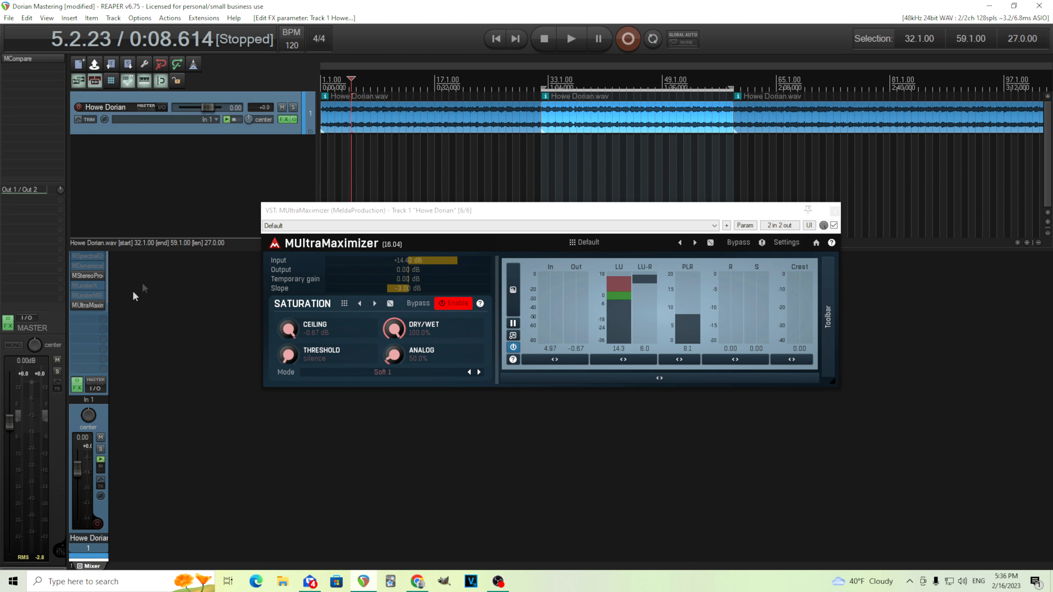
Step: Open the bypassed MLimiterX and MLimiterMB to compare them with MUltraMaximizer, closing each window after viewing
left_click(79, 285)
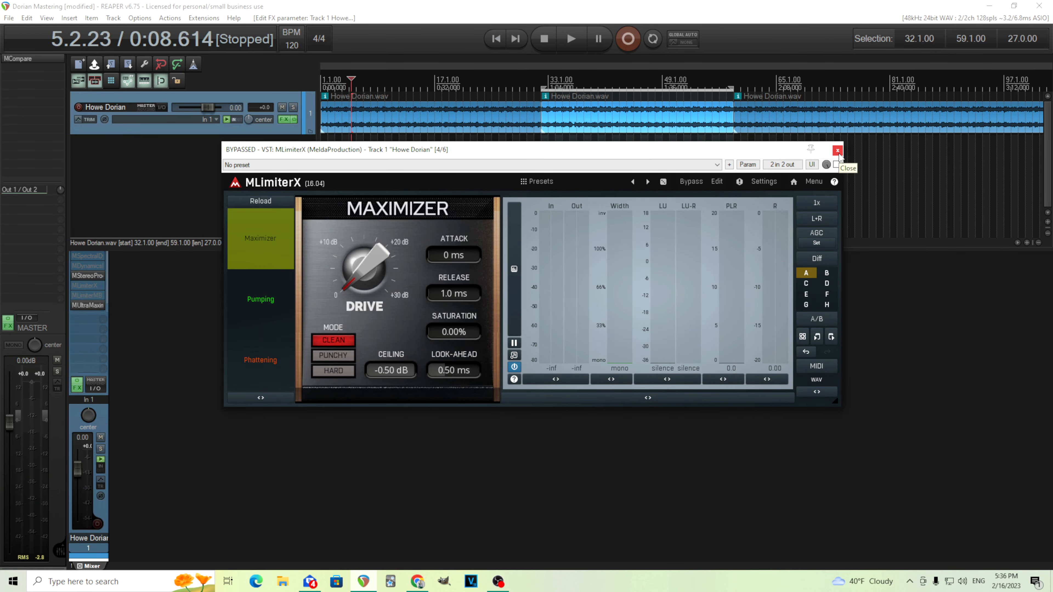
left_click(837, 150)
left_click(87, 295)
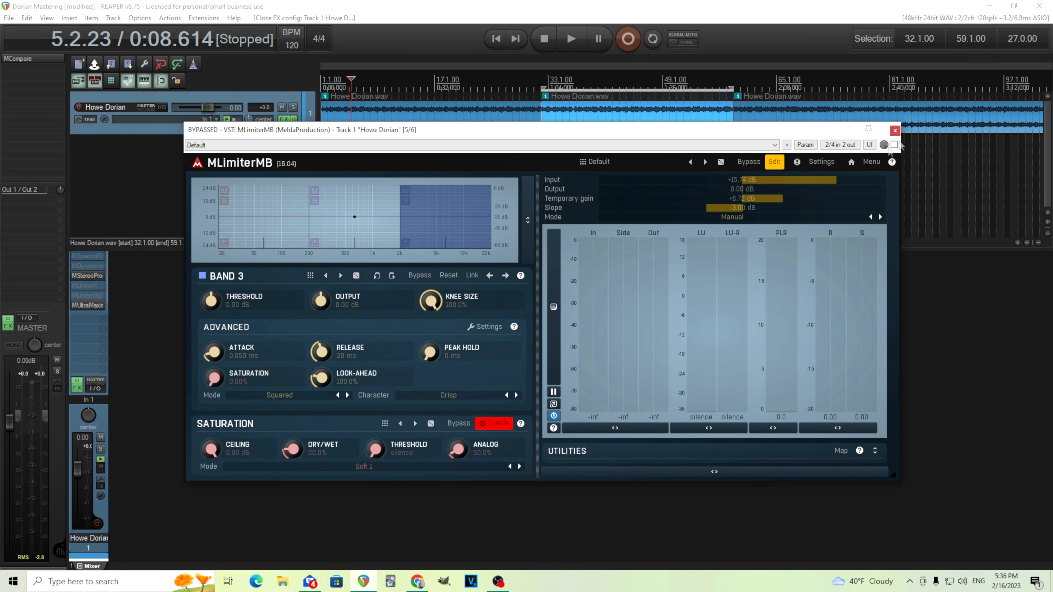
left_click(895, 131)
left_click(87, 296)
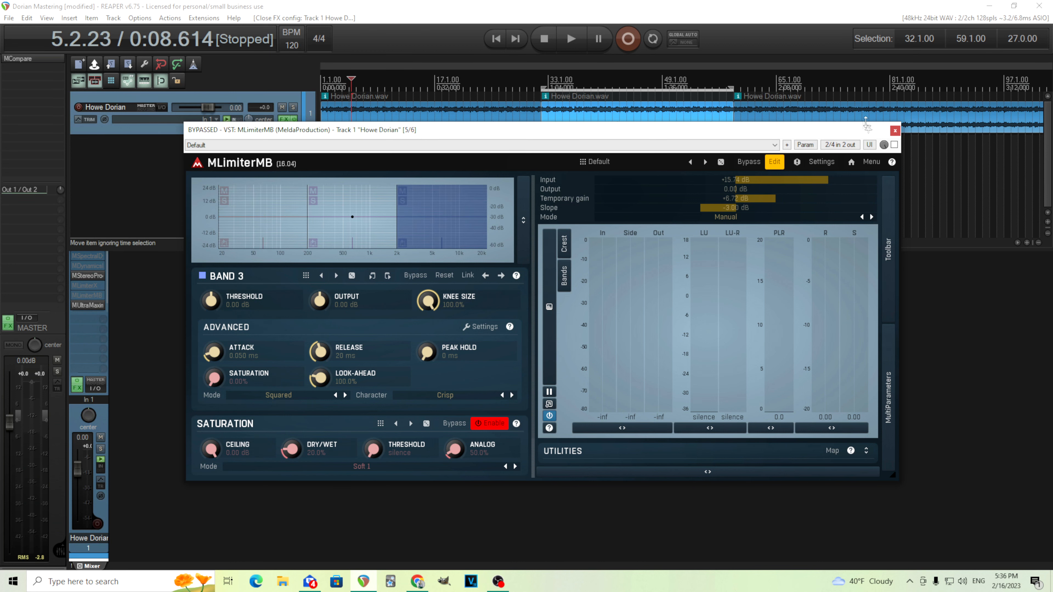
left_click(895, 131)
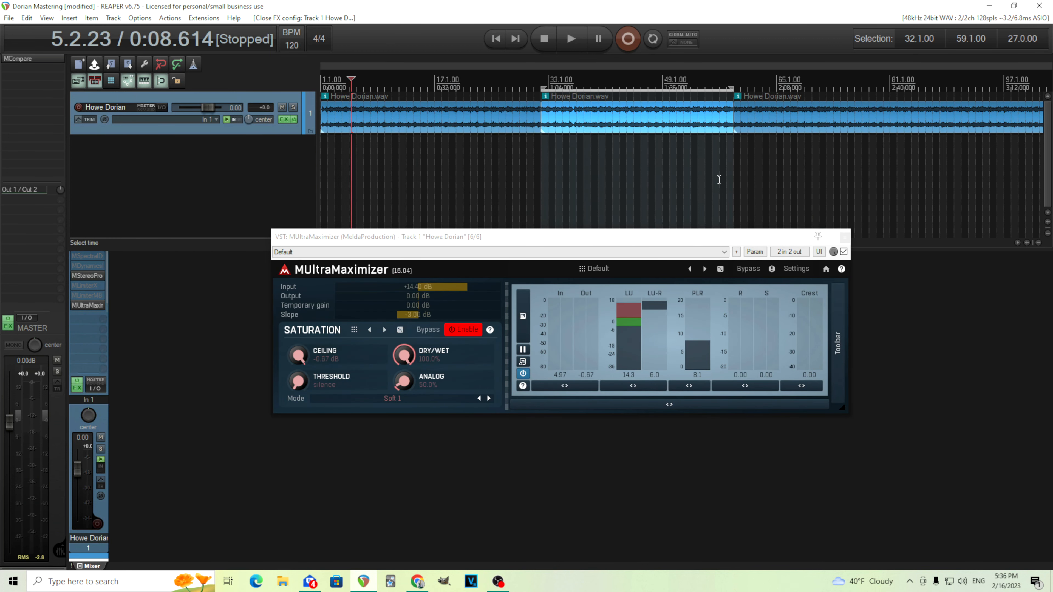